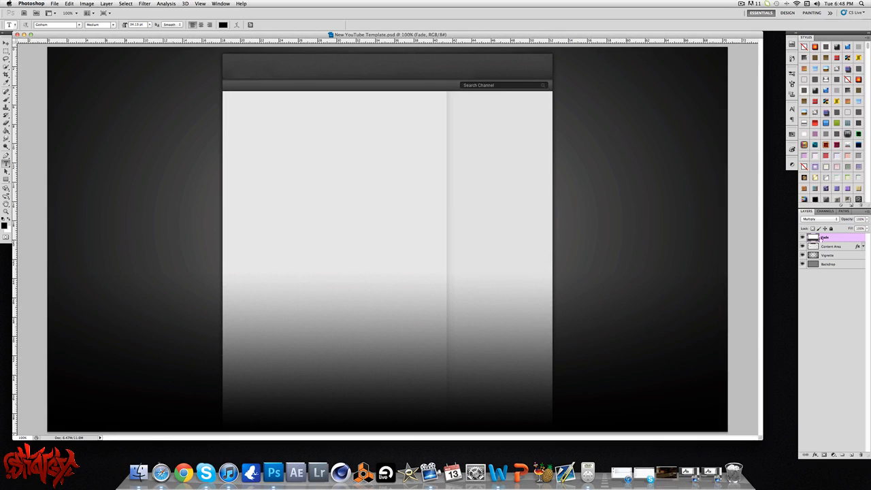
Hide the Content Area layer to view the background alone and show it again.
{"action": "left_click", "coordinate": [803, 246]}
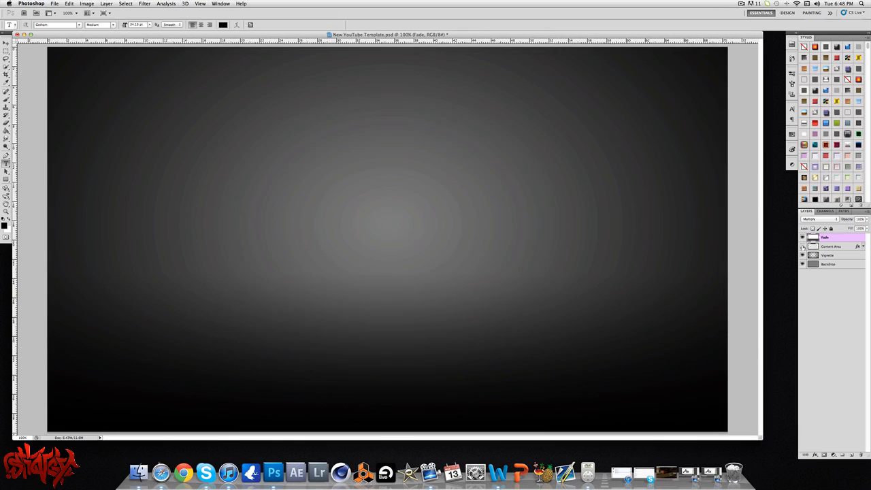
{"action": "left_click", "coordinate": [803, 247]}
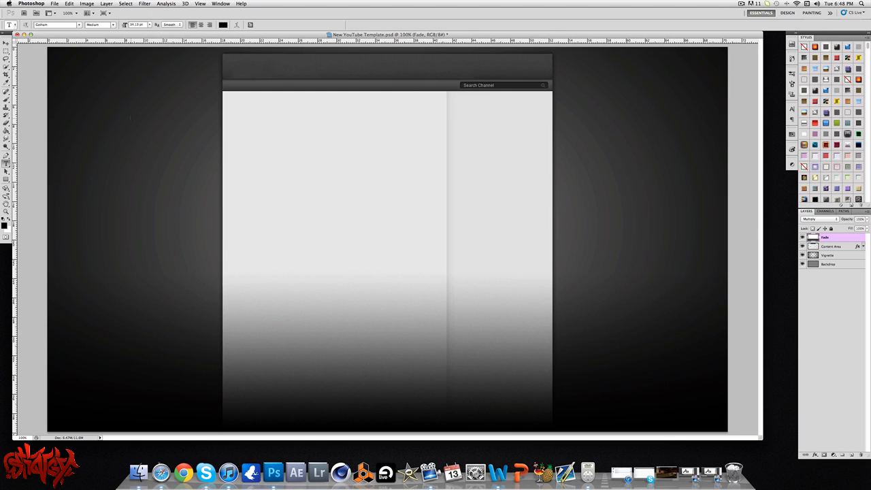
Fill the Backdrop layer with dark grey #1b1b1b using the Paint Bucket, and refine the fill to a slightly lighter grey.
{"action": "left_click", "coordinate": [837, 264]}
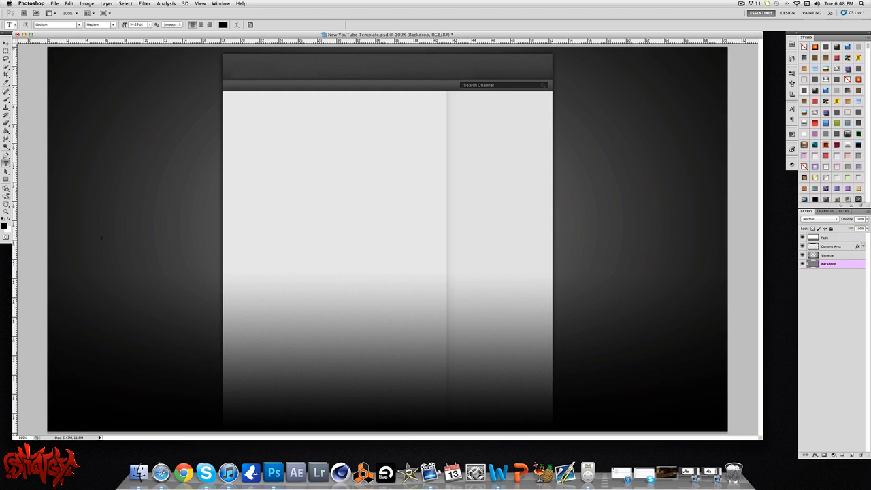
{"action": "left_click", "coordinate": [5, 225]}
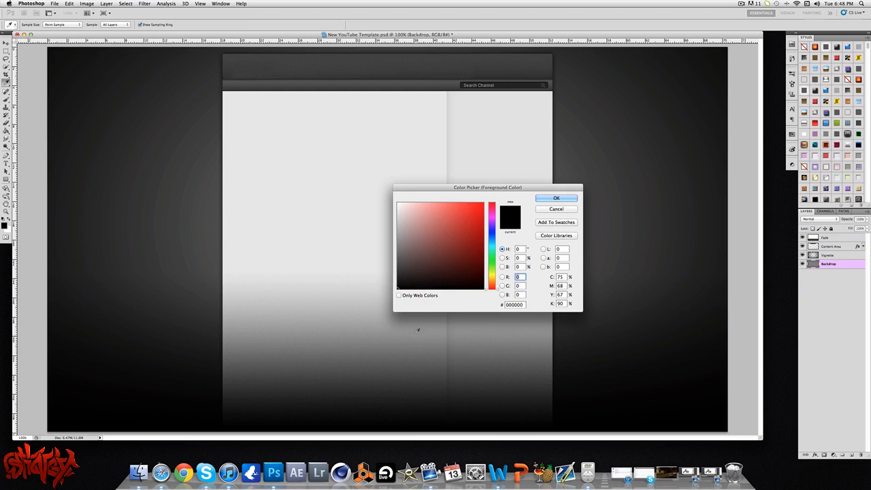
{"action": "left_click", "coordinate": [378, 279]}
{"action": "key", "text": "Return"}
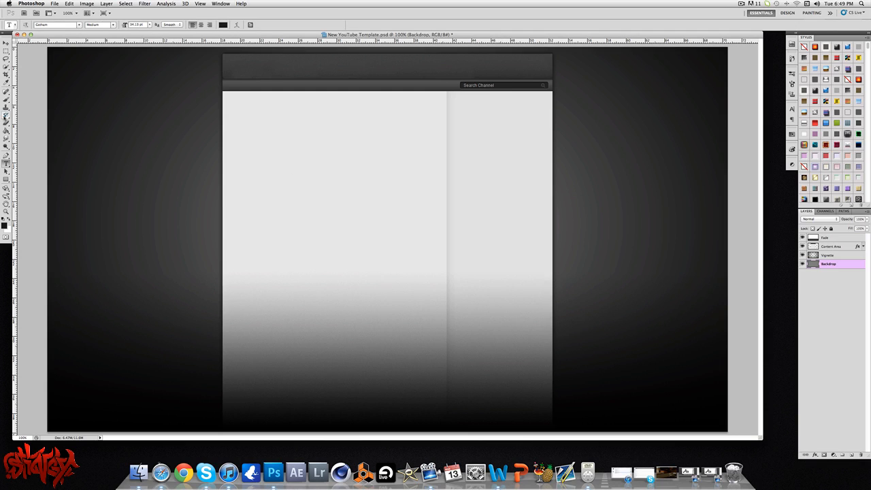
{"action": "left_click", "coordinate": [6, 131]}
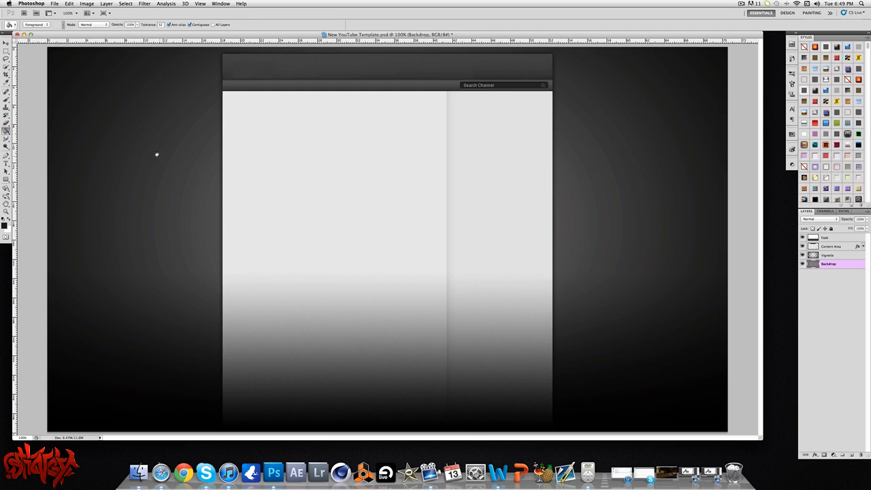
{"action": "left_click", "coordinate": [177, 157]}
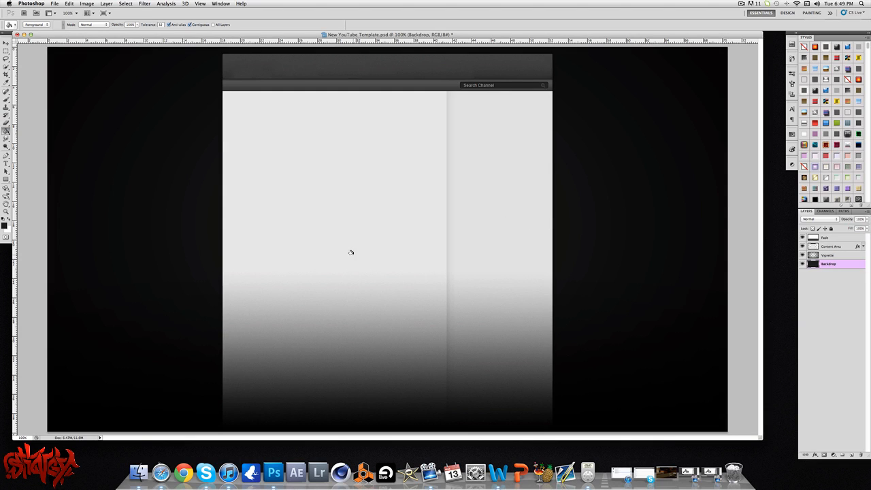
{"action": "left_click", "coordinate": [6, 227]}
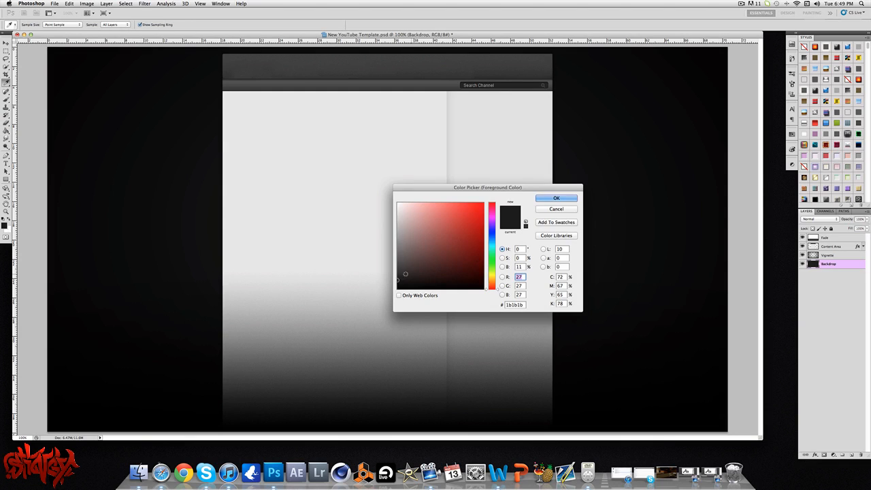
{"action": "left_click", "coordinate": [558, 198]}
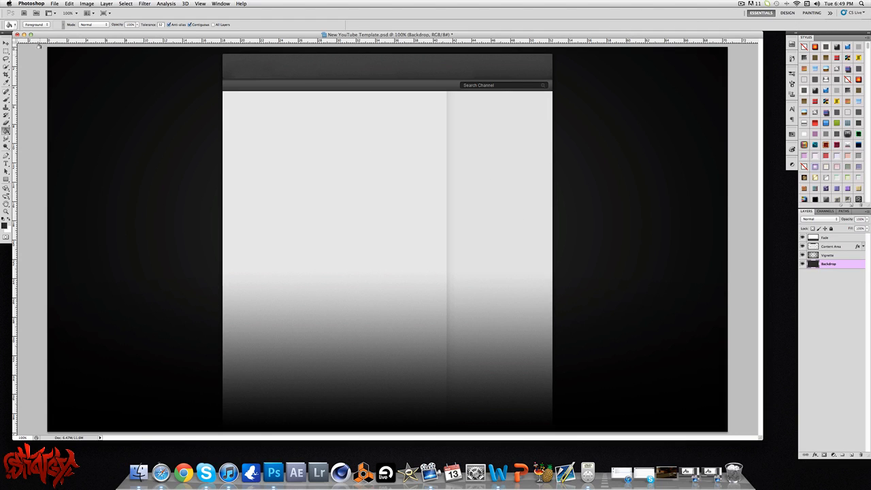
Place 3d tagg.png from the STINGY GRAFFITI folder, reached through Documents and Stingii Designs, above the Backdrop layer.
{"action": "left_click", "coordinate": [55, 4]}
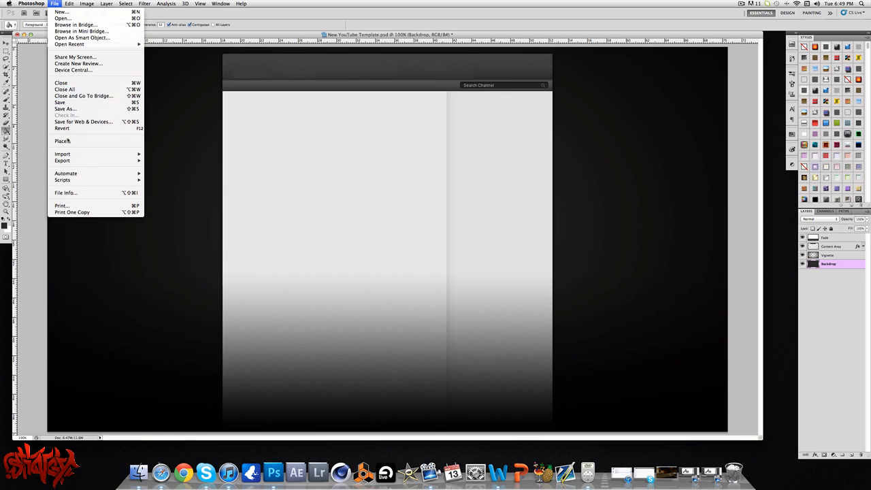
{"action": "left_click", "coordinate": [136, 141]}
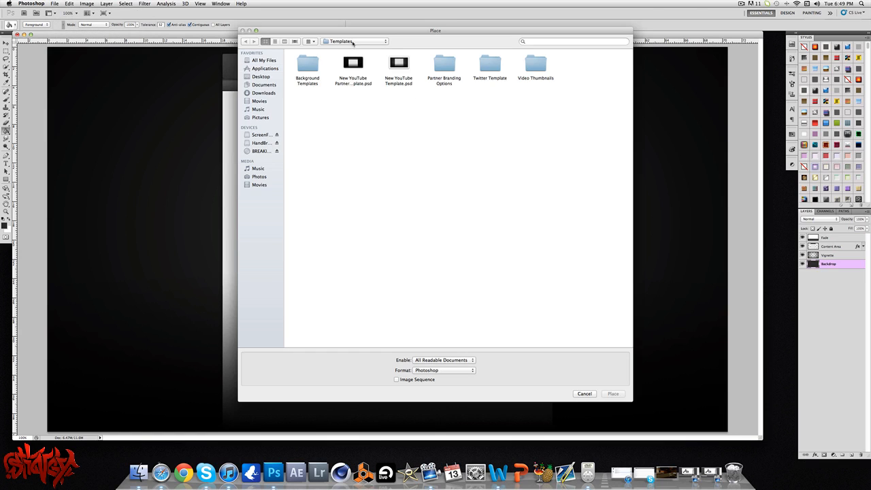
{"action": "left_click", "coordinate": [352, 43]}
{"action": "left_click", "coordinate": [263, 87]}
{"action": "left_click", "coordinate": [262, 85]}
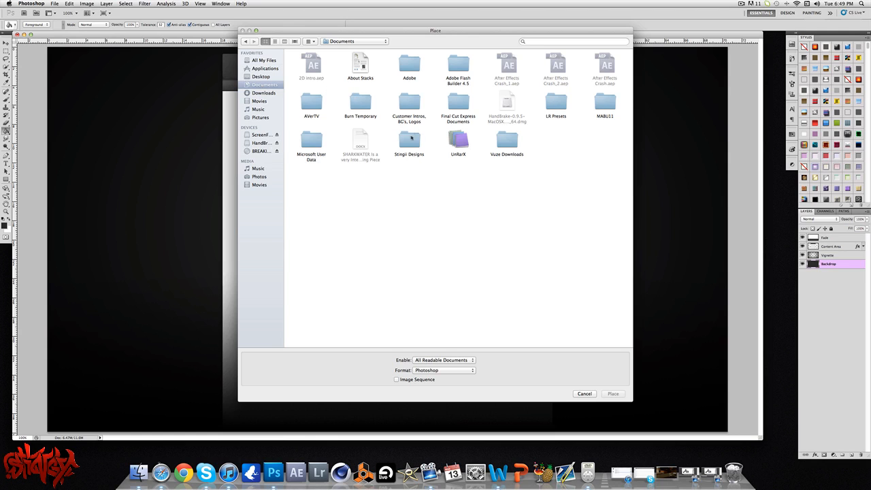
{"action": "double_click", "coordinate": [410, 136]}
{"action": "double_click", "coordinate": [558, 140]}
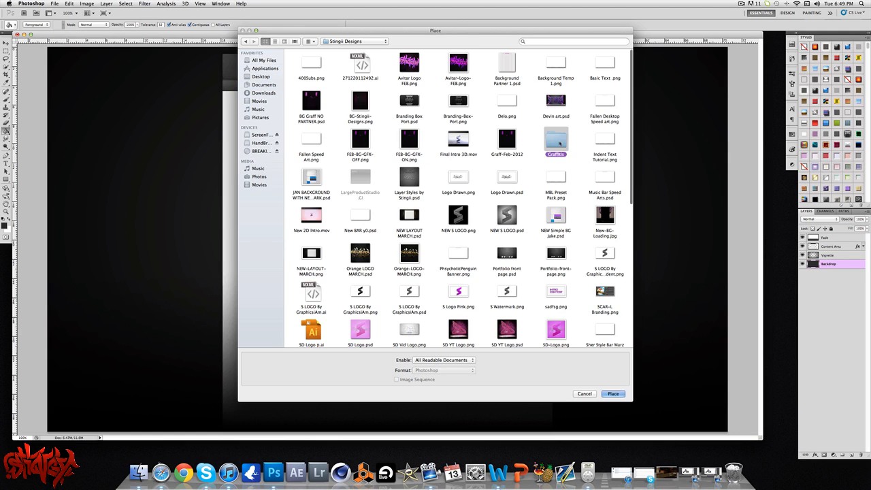
{"action": "double_click", "coordinate": [447, 71]}
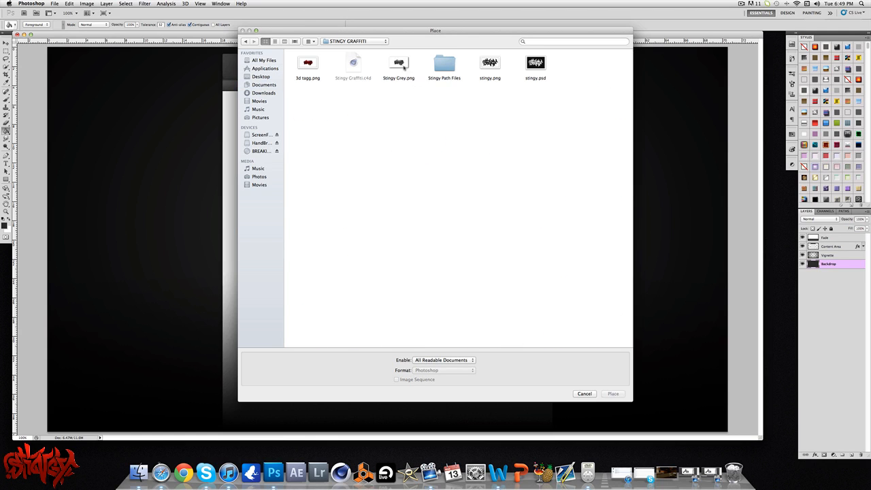
{"action": "double_click", "coordinate": [307, 64]}
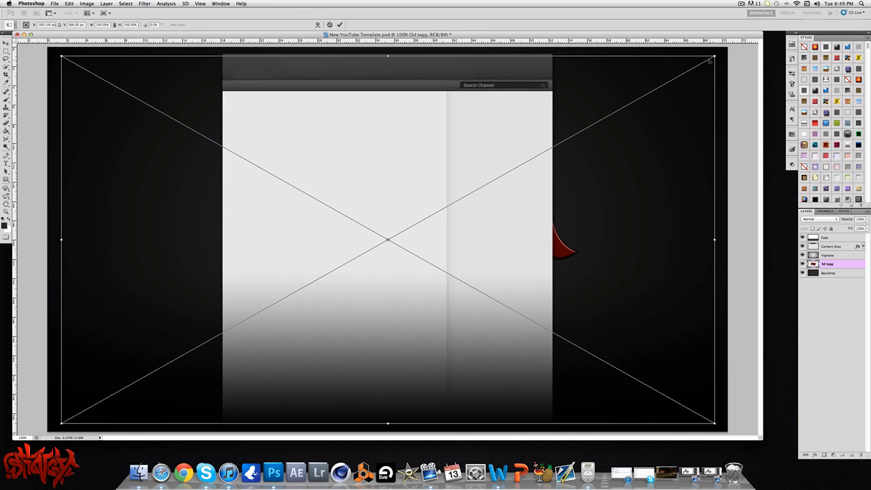
Scale the placed graffiti tag to about 36.73%, rotate it 90° counterclockwise, and position it tucked behind the content area's upper left edge.
{"action": "left_click_drag", "start_coordinate": [711, 59], "coordinate": [228, 161]}
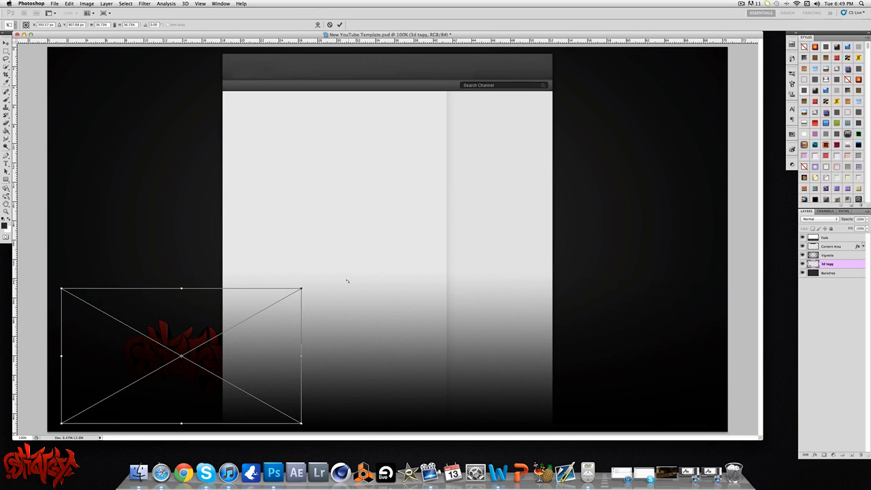
{"action": "left_click_drag", "start_coordinate": [347, 280], "coordinate": [96, 162]}
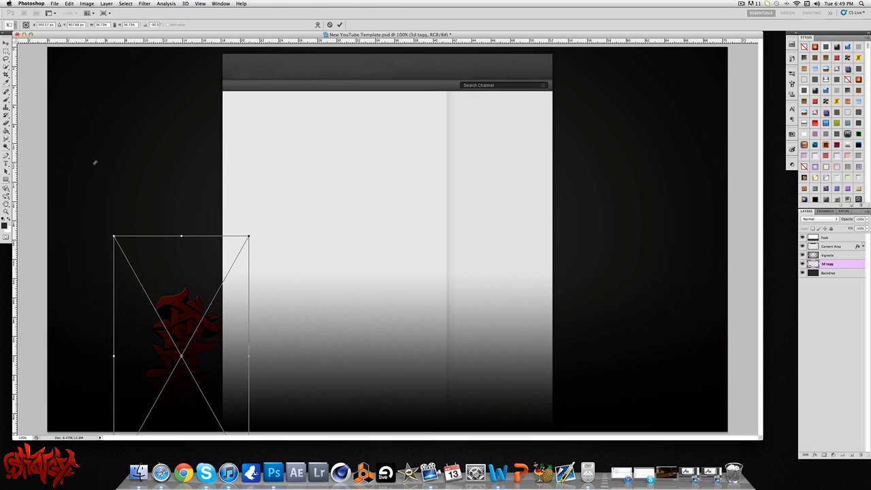
{"action": "left_click_drag", "start_coordinate": [189, 266], "coordinate": [211, 90]}
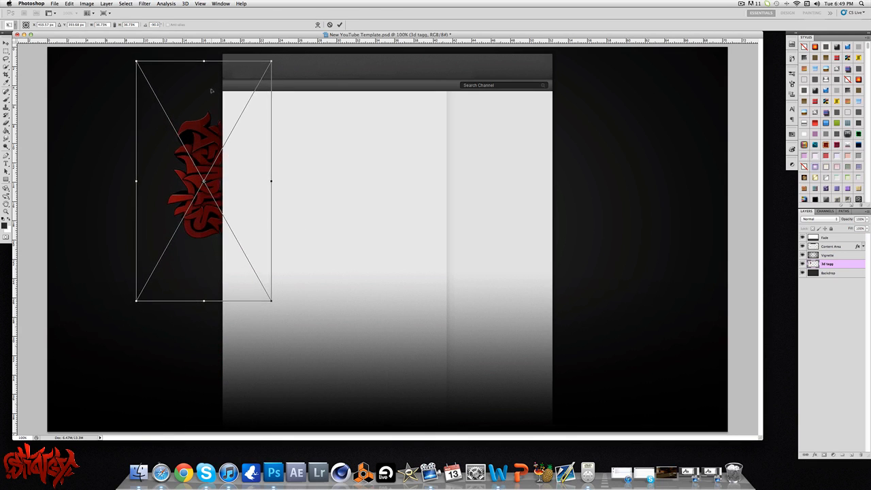
{"action": "key", "text": "Return"}
{"action": "key", "text": "g"}
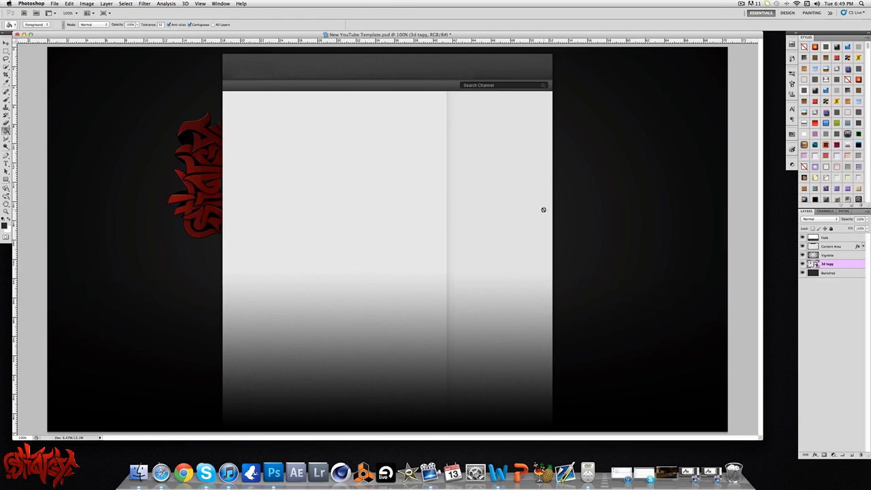
Add a Gradient Overlay to the 3d tagg layer with a 180° angle and the Overlay blend mode.
{"action": "double_click", "coordinate": [856, 264]}
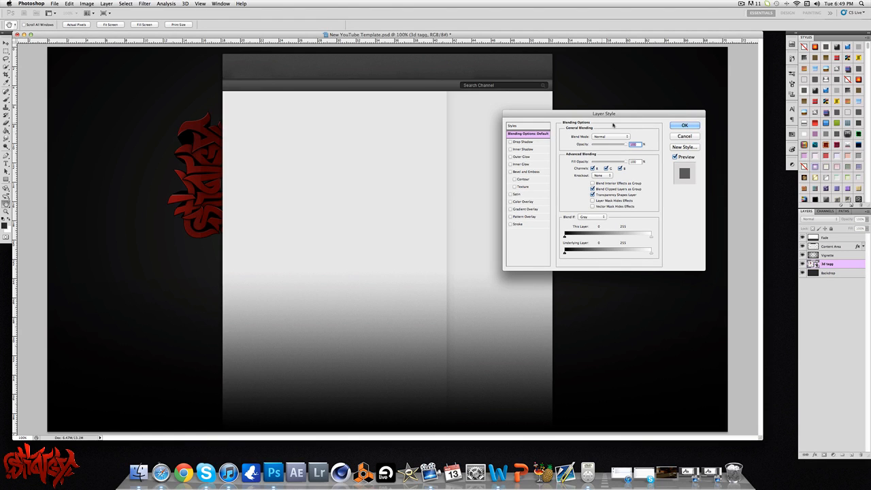
{"action": "left_click_drag", "start_coordinate": [622, 120], "coordinate": [449, 104]}
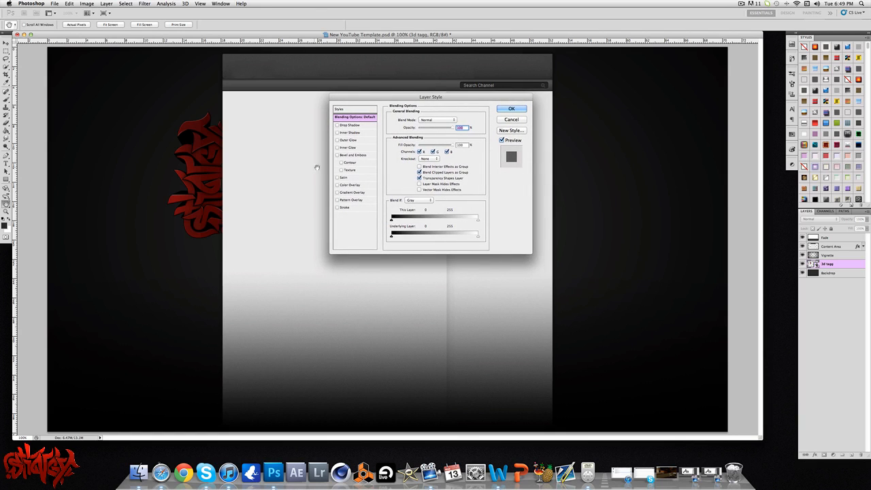
{"action": "left_click", "coordinate": [337, 193]}
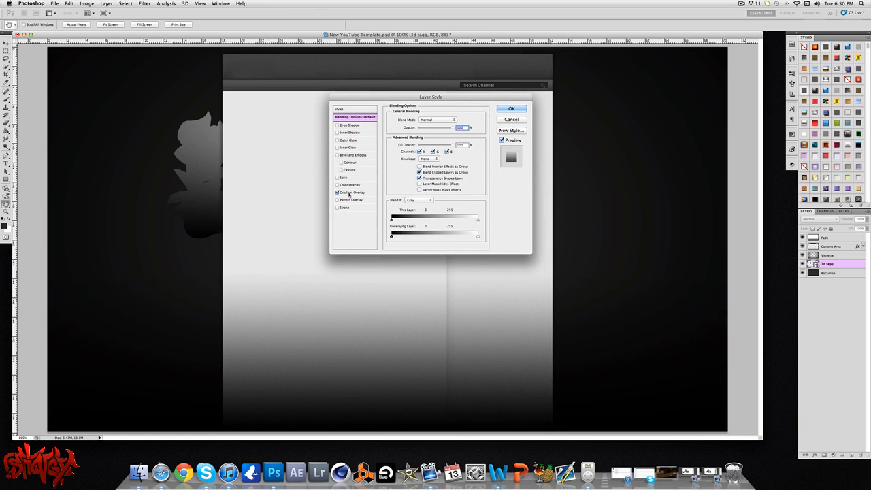
{"action": "left_click", "coordinate": [350, 193]}
{"action": "double_click", "coordinate": [430, 155]}
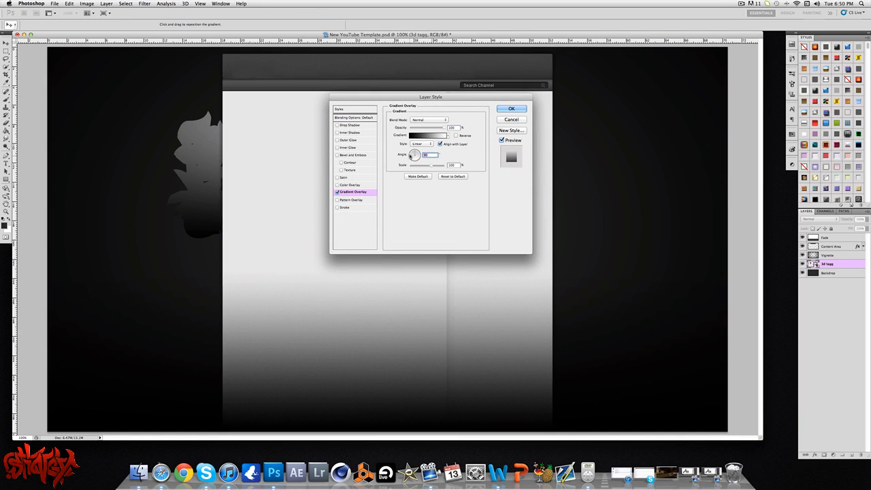
{"action": "key", "text": "BackSpace"}
{"action": "type", "text": "180"}
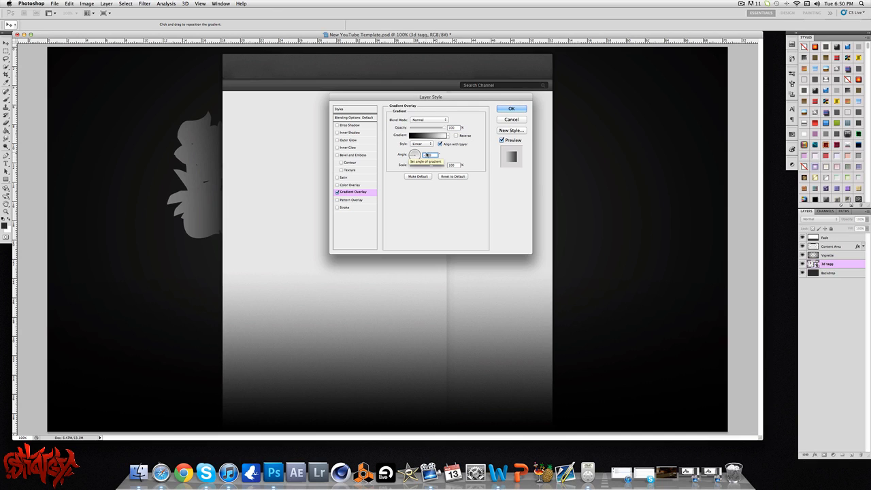
{"action": "left_click", "coordinate": [436, 120]}
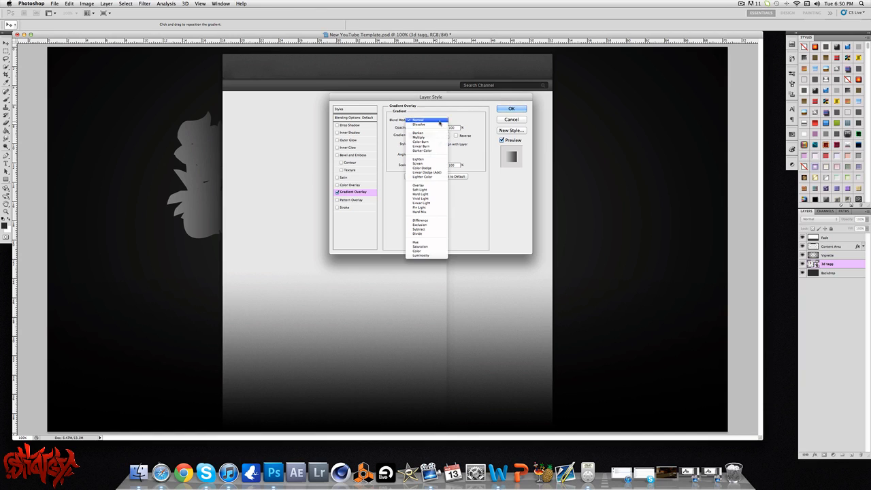
{"action": "left_click", "coordinate": [422, 189]}
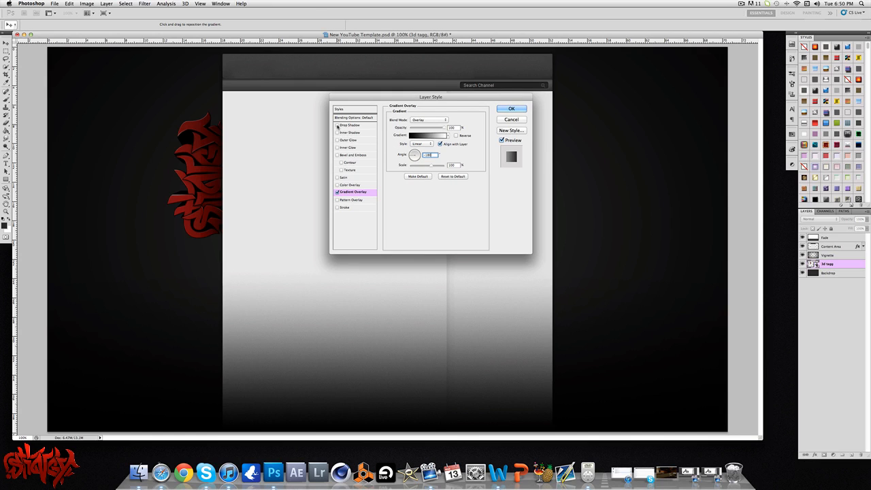
Add a Drop Shadow with an increased size to the 3d tagg layer, apply the layer style, and collapse the layer's effects list.
{"action": "left_click", "coordinate": [350, 125]}
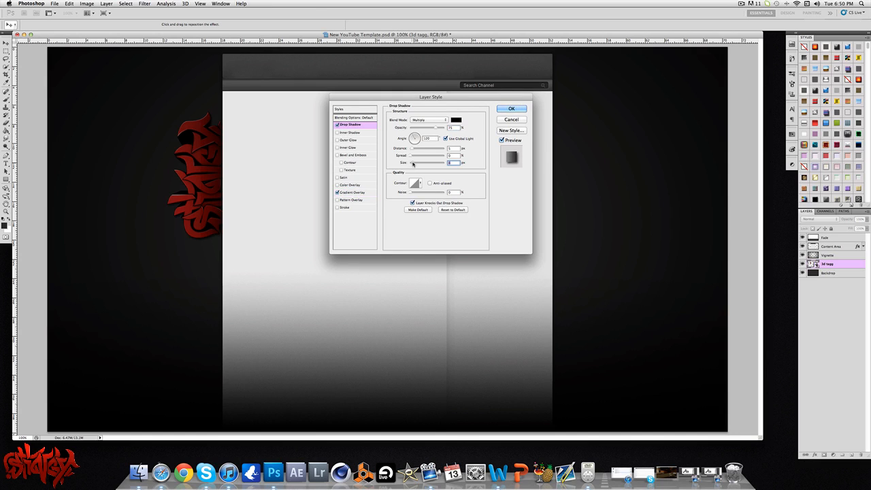
{"action": "left_click_drag", "start_coordinate": [412, 164], "coordinate": [416, 151]}
{"action": "left_click", "coordinate": [512, 110]}
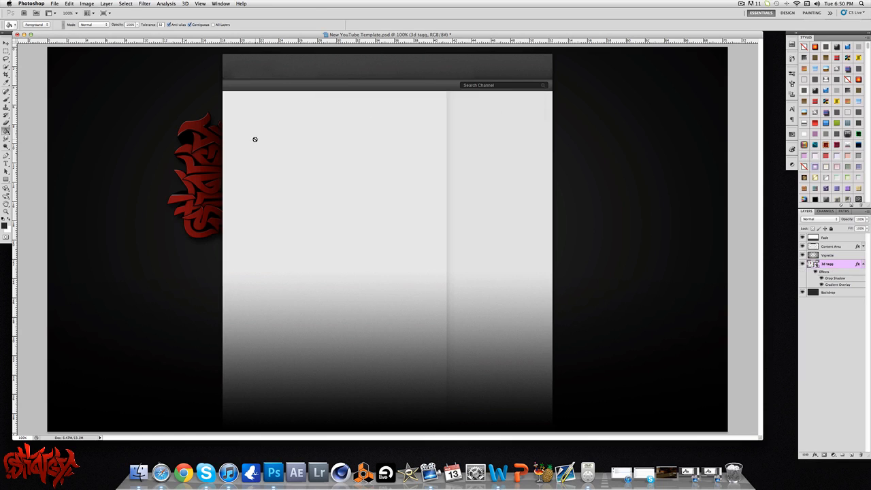
{"action": "left_click", "coordinate": [863, 264]}
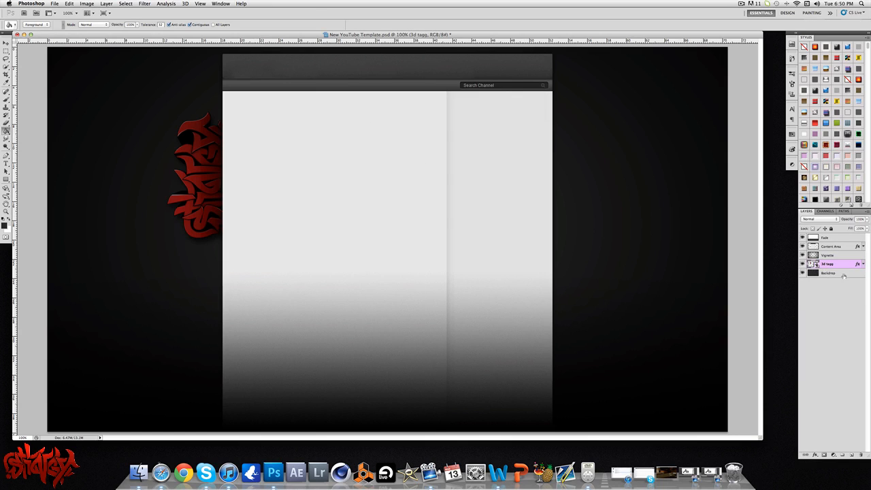
Create a new layer above 3d tagg and paint a soft white vertical brush stroke down over the graffiti.
{"action": "left_click", "coordinate": [852, 455]}
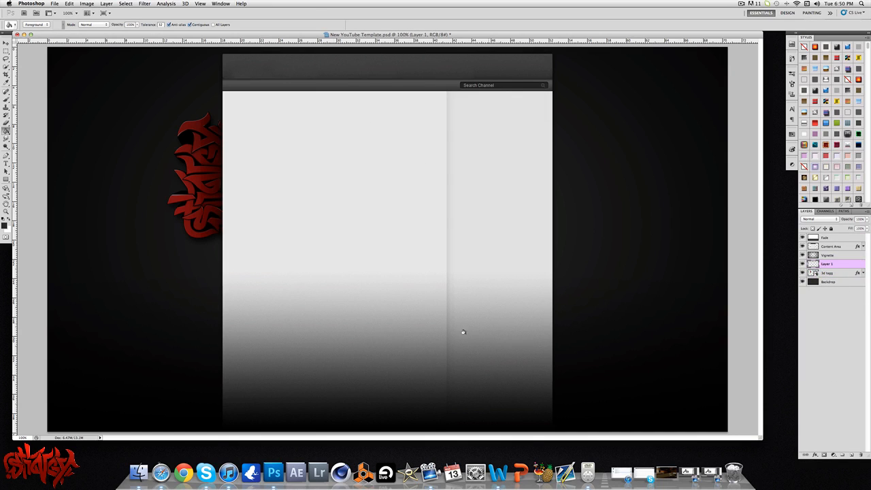
{"action": "left_click", "coordinate": [6, 99]}
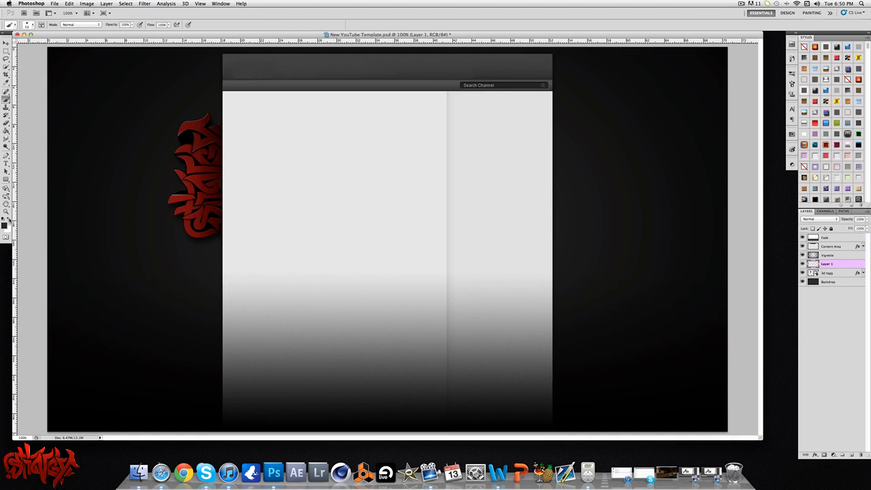
{"action": "left_click", "coordinate": [11, 221]}
{"action": "left_click_drag", "start_coordinate": [203, 98], "coordinate": [199, 268]}
{"action": "left_click_drag", "start_coordinate": [208, 92], "coordinate": [200, 264]}
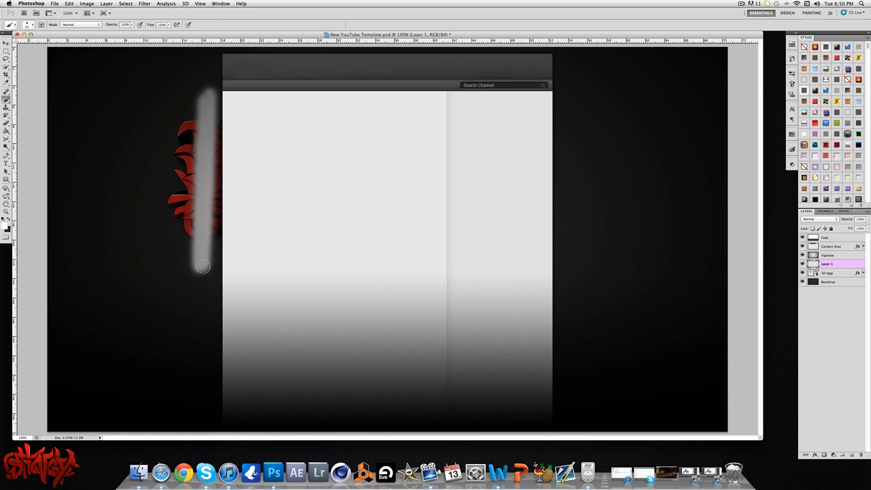
Clip the painted Layer 1 to the 3d tagg layer and set its blend mode to Overlay.
{"action": "right_click", "coordinate": [847, 265]}
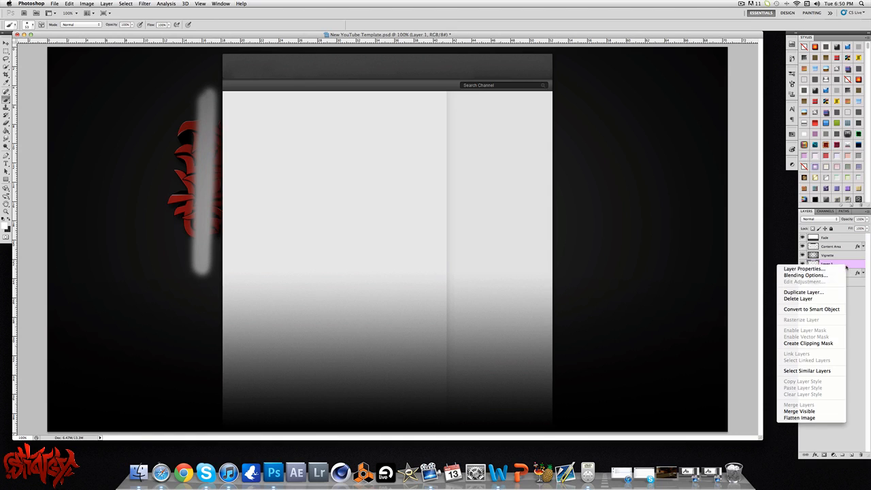
{"action": "left_click", "coordinate": [808, 343]}
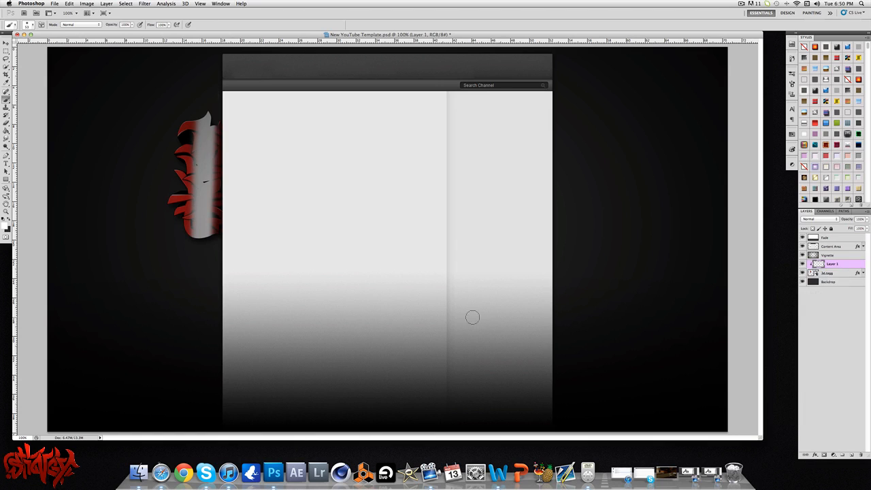
{"action": "left_click", "coordinate": [814, 219]}
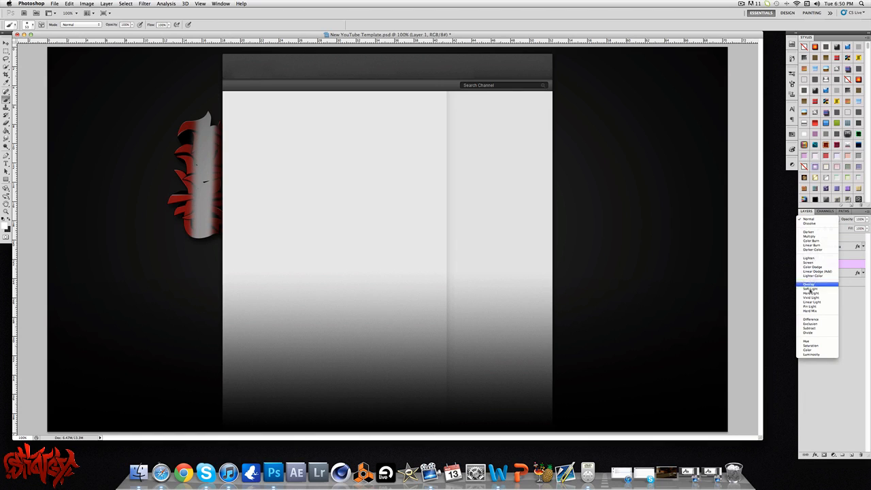
{"action": "left_click", "coordinate": [811, 286]}
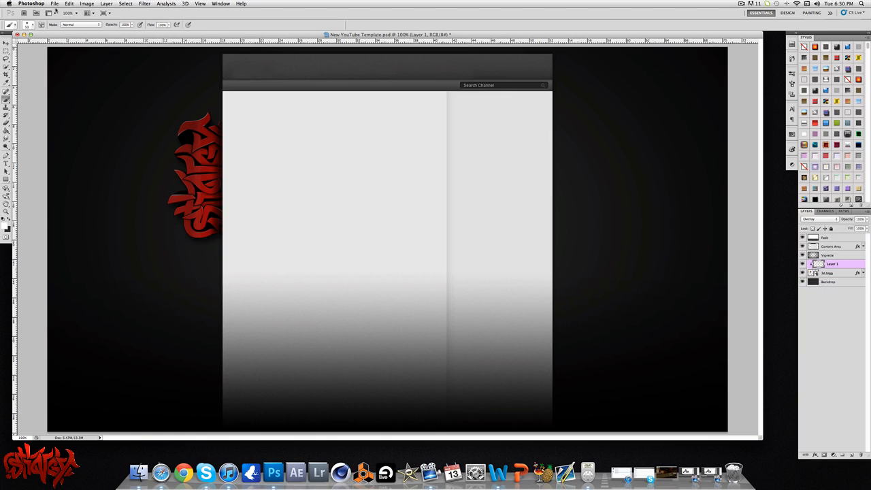
Place Grunge Metal.jpg from the Only Useful Textures folder of the Revert GFX Pack into the document above Layer 1.
{"action": "left_click", "coordinate": [55, 4]}
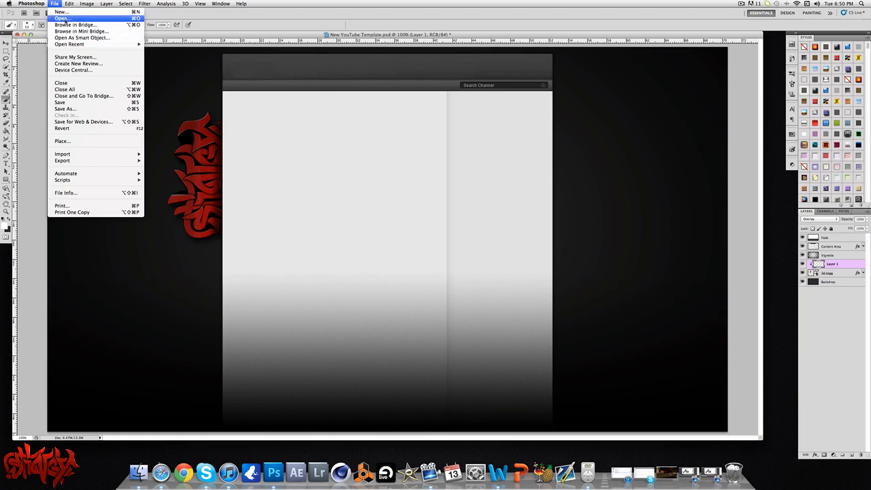
{"action": "left_click", "coordinate": [62, 141]}
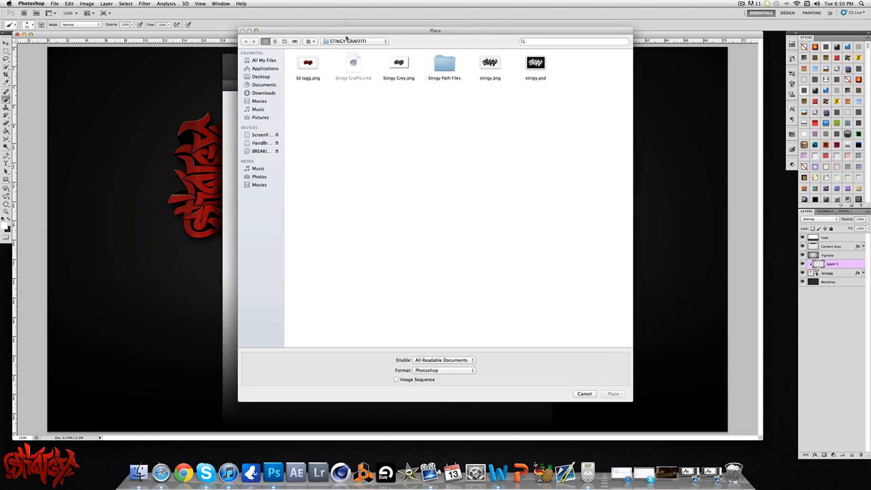
{"action": "left_click", "coordinate": [348, 42]}
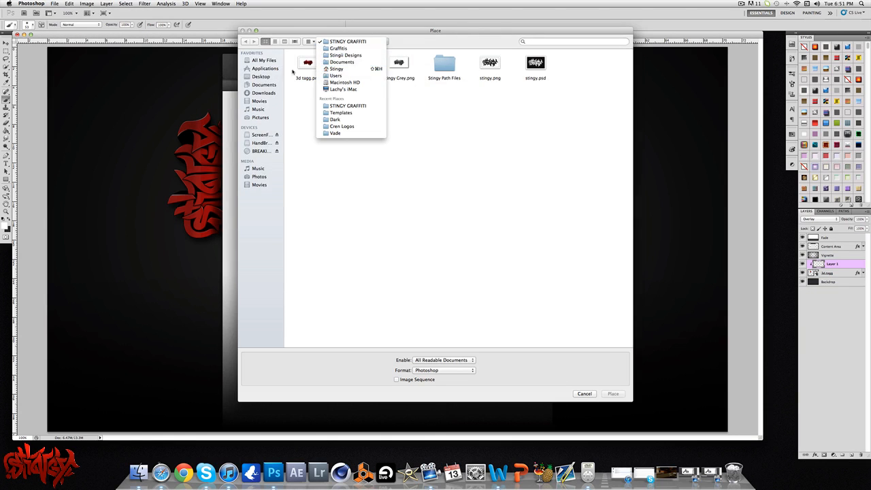
{"action": "left_click", "coordinate": [261, 76]}
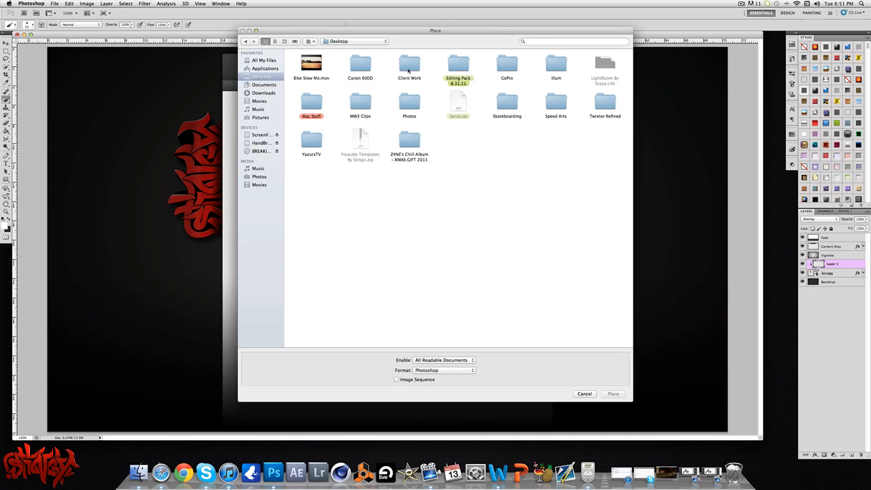
{"action": "double_click", "coordinate": [409, 68]}
{"action": "double_click", "coordinate": [501, 67]}
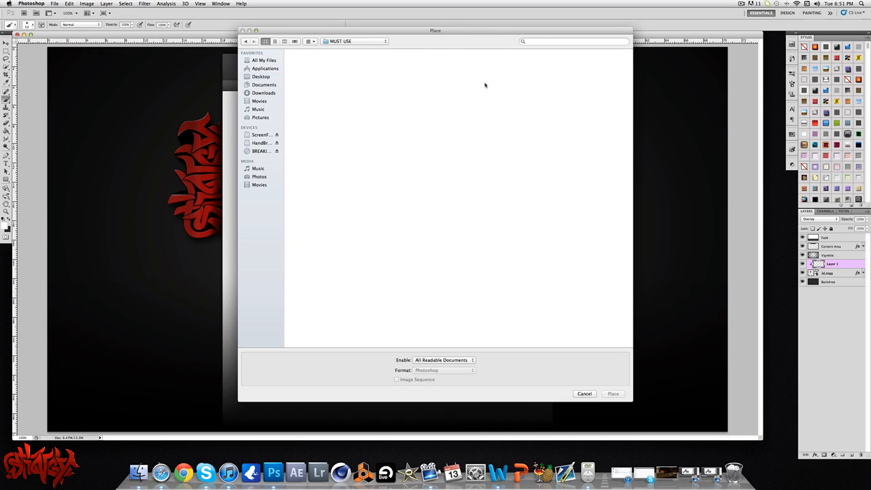
{"action": "double_click", "coordinate": [555, 106]}
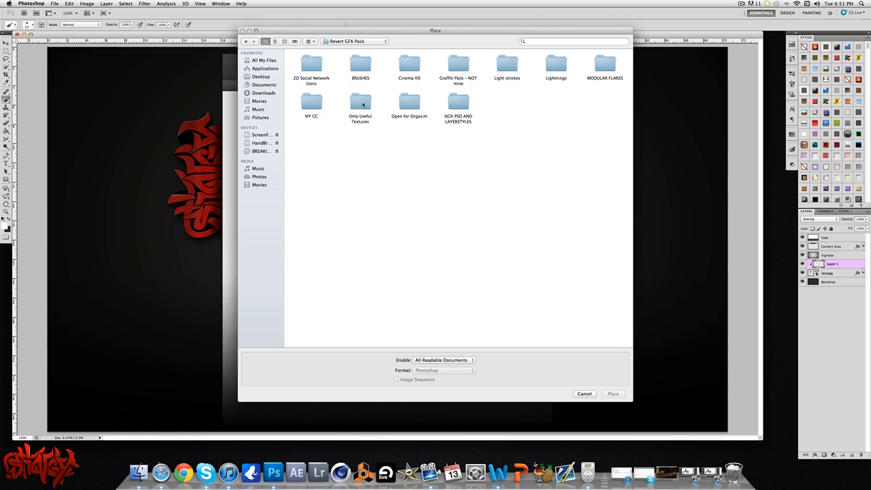
{"action": "double_click", "coordinate": [363, 104]}
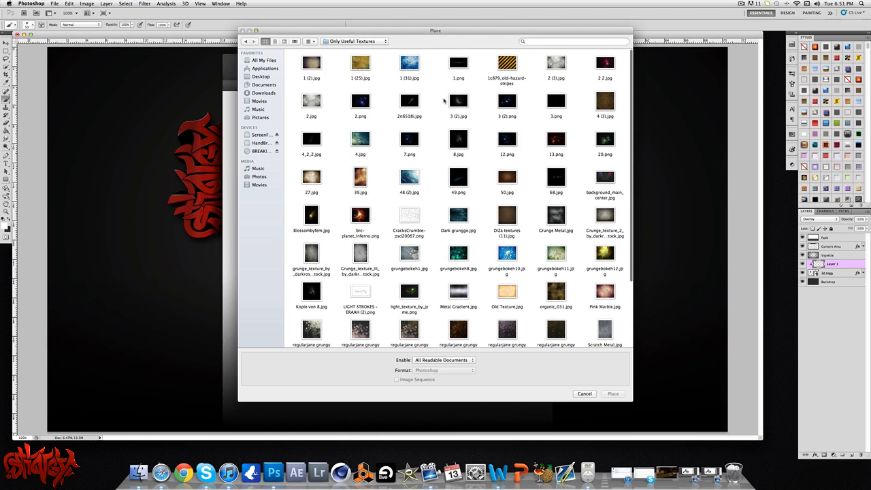
{"action": "double_click", "coordinate": [557, 215]}
Scale the placed Grunge Metal texture to about 51.17% and position it over the graffiti tag.
{"action": "left_click_drag", "start_coordinate": [256, 230], "coordinate": [237, 162]}
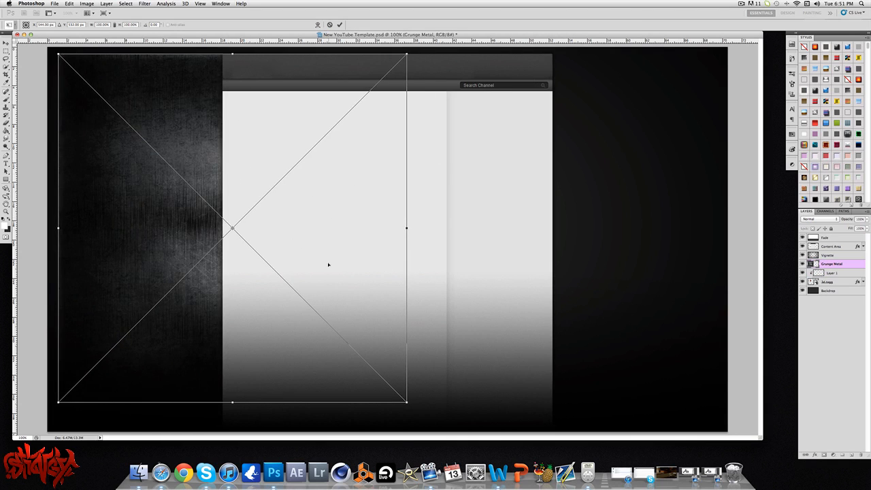
{"action": "left_click_drag", "start_coordinate": [407, 403], "coordinate": [237, 233]}
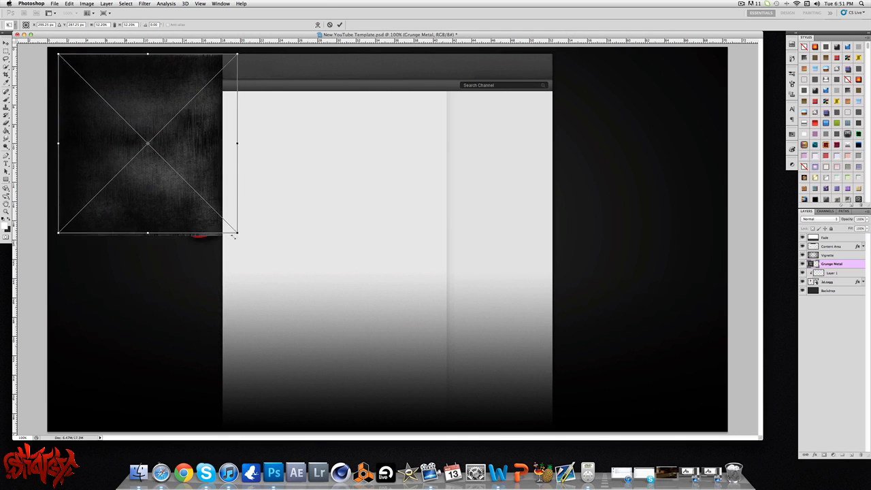
{"action": "left_click_drag", "start_coordinate": [201, 165], "coordinate": [253, 209]}
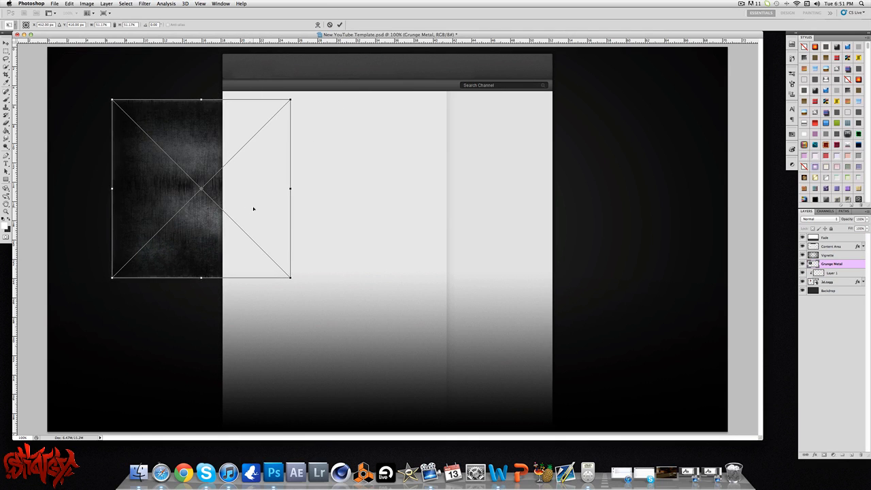
{"action": "key", "text": "Return"}
{"action": "key", "text": "b"}
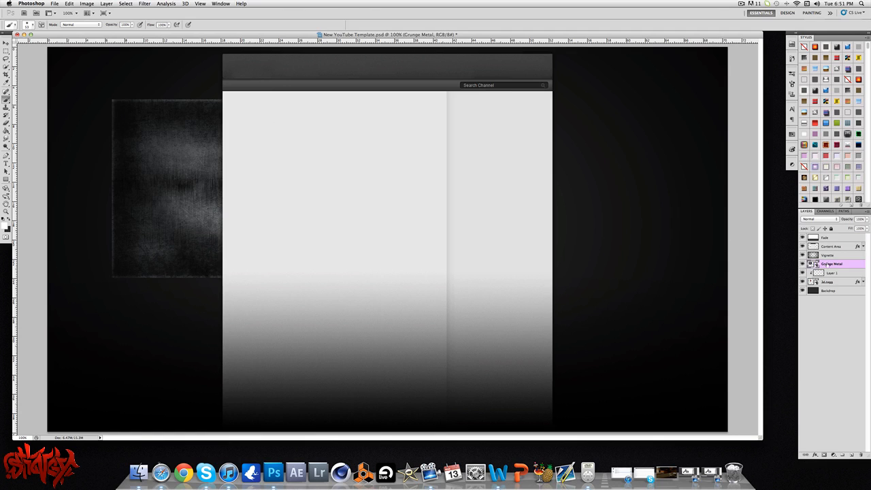
Clip the Grunge Metal layer to the graffiti and blend it in Overlay mode at about 77% opacity.
{"action": "right_click", "coordinate": [845, 264]}
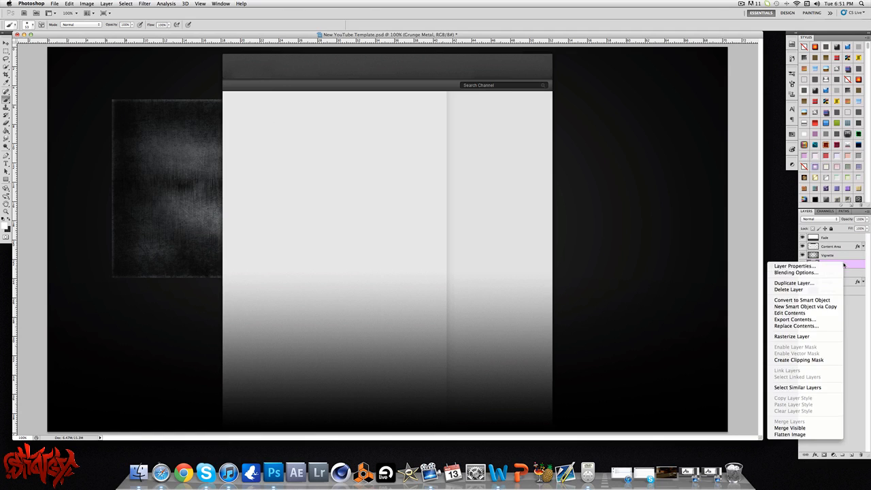
{"action": "left_click", "coordinate": [807, 361]}
{"action": "left_click", "coordinate": [829, 222]}
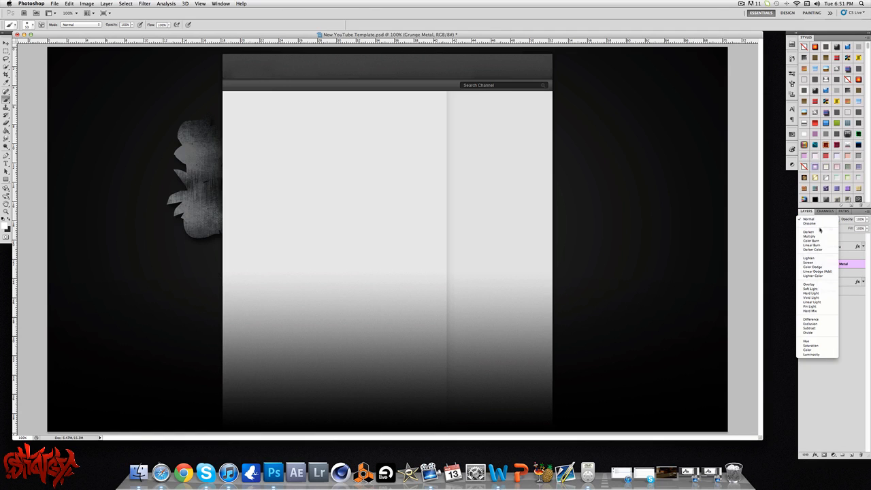
{"action": "left_click", "coordinate": [813, 289]}
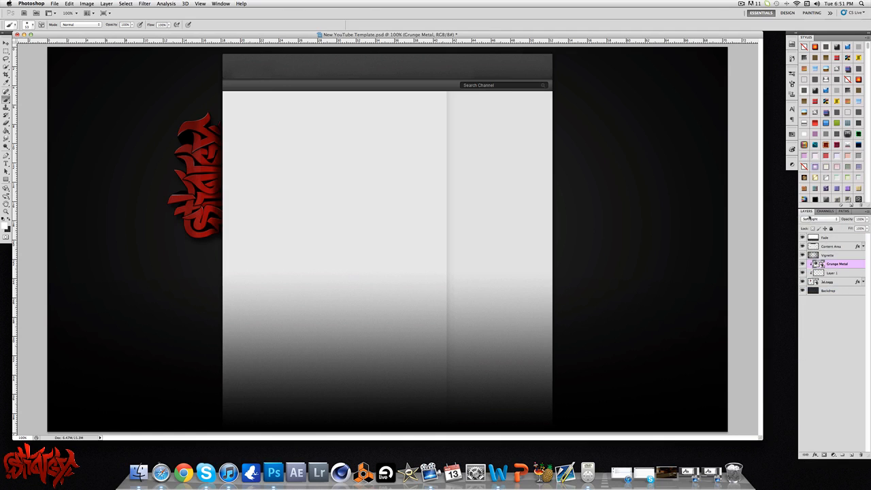
{"action": "left_click", "coordinate": [819, 222]}
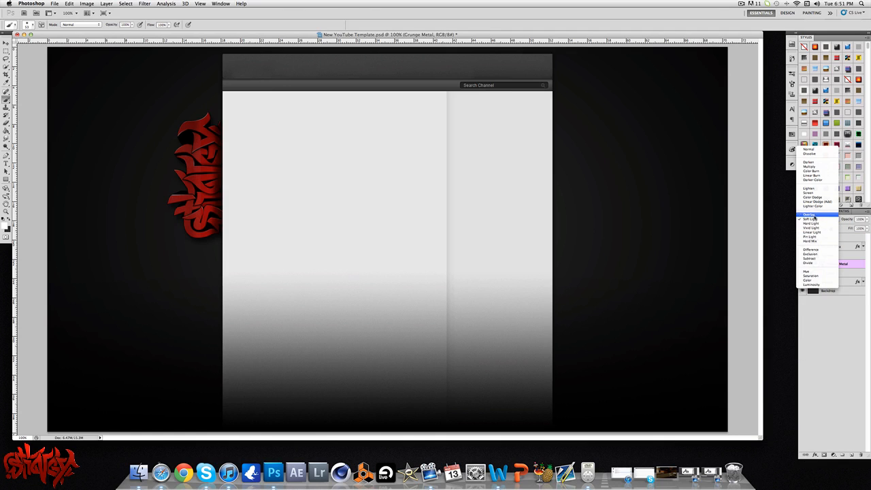
{"action": "left_click", "coordinate": [815, 218]}
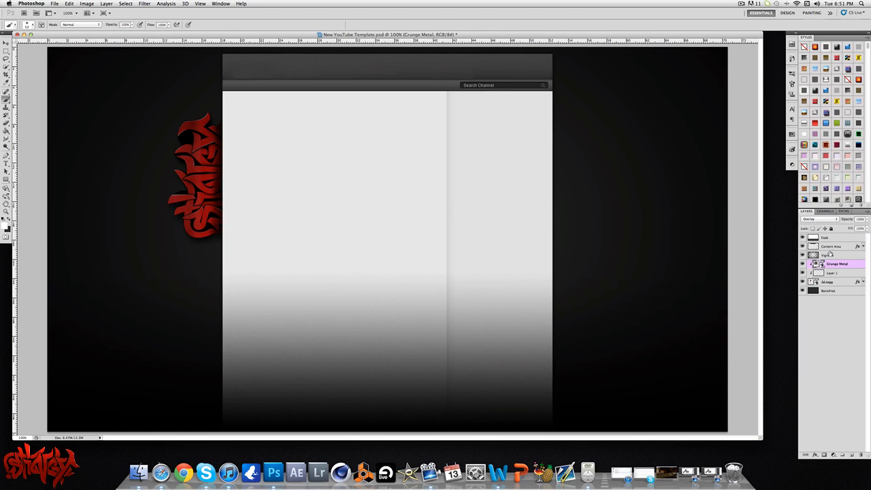
{"action": "left_click", "coordinate": [866, 220]}
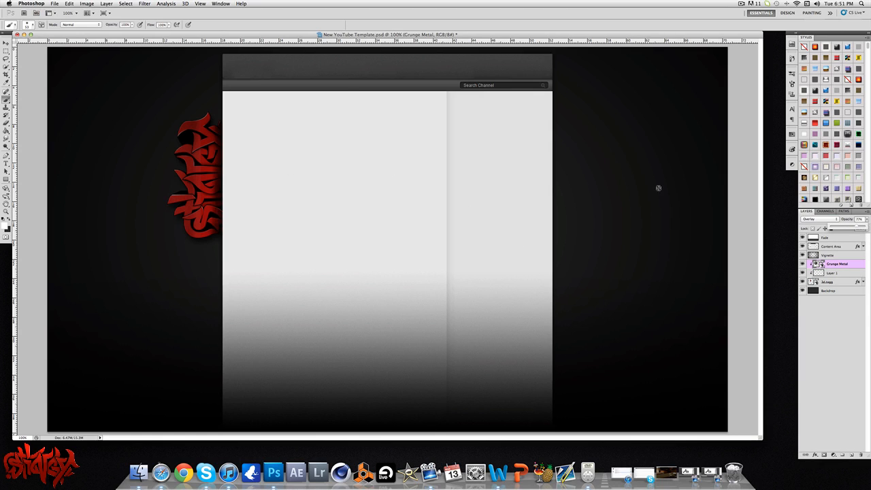
{"action": "left_click", "coordinate": [852, 256]}
Duplicate the Grunge Metal layer and move the copy below the 3d tagg layer.
{"action": "left_click", "coordinate": [851, 265]}
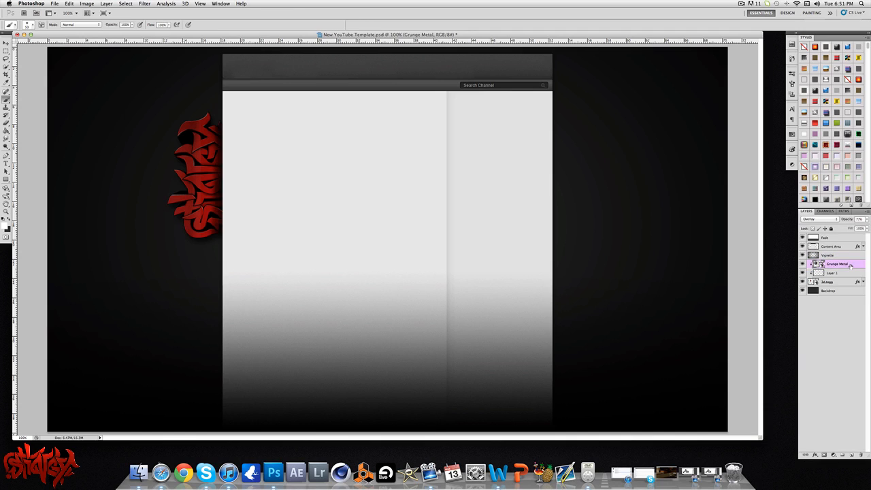
{"action": "key", "text": "super+j"}
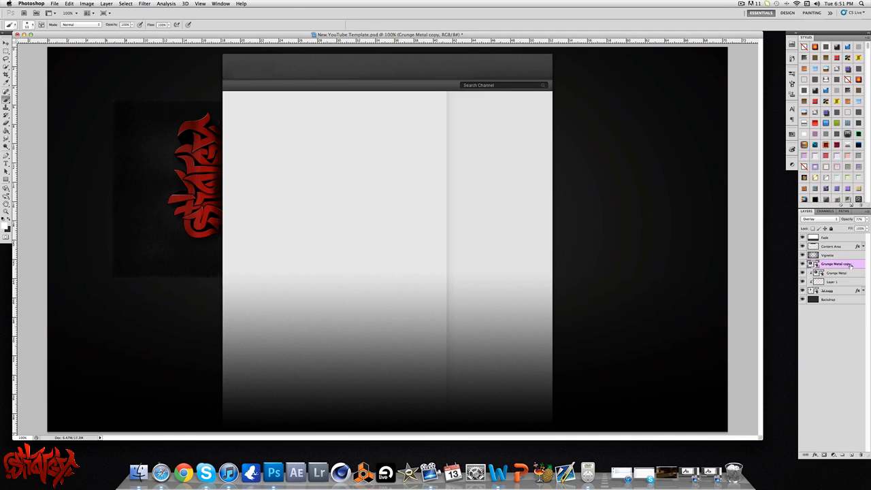
{"action": "left_click_drag", "start_coordinate": [851, 266], "coordinate": [843, 295]}
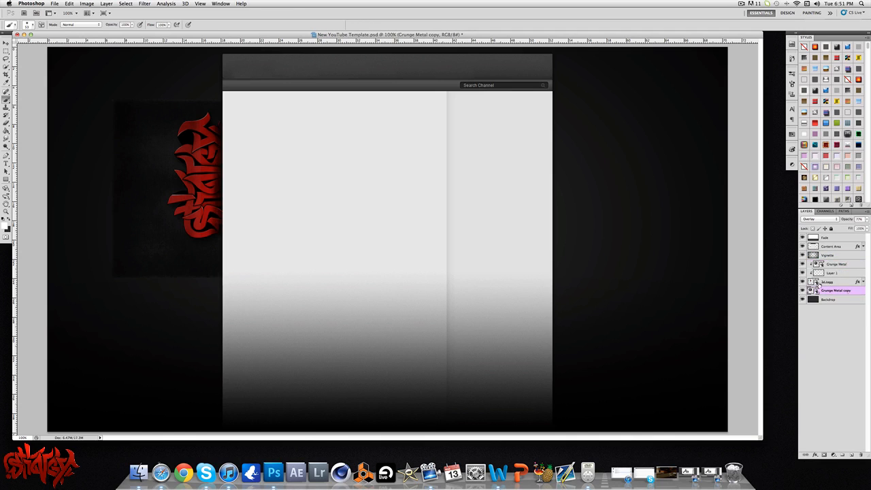
Rasterize the Grunge Metal copy layer and erase its hard outer edges so the texture fades into the backdrop.
{"action": "left_click", "coordinate": [150, 141]}
{"action": "left_click", "coordinate": [458, 153]}
{"action": "left_click_drag", "start_coordinate": [111, 276], "coordinate": [197, 280]}
{"action": "key", "text": "super+z"}
{"action": "left_click", "coordinate": [6, 122]}
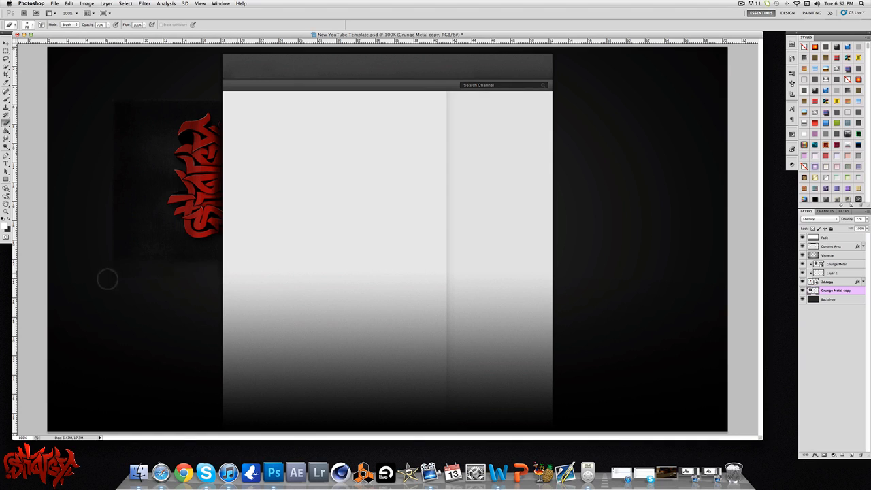
{"action": "mouse_move", "coordinate": [110, 228]}
{"action": "left_mouse_down"}
{"action": "mouse_move", "coordinate": [119, 264]}
{"action": "mouse_move", "coordinate": [126, 139]}
{"action": "mouse_move", "coordinate": [130, 261]}
{"action": "mouse_move", "coordinate": [130, 208]}
{"action": "mouse_move", "coordinate": [164, 288]}
{"action": "mouse_move", "coordinate": [194, 271]}
{"action": "mouse_move", "coordinate": [185, 272]}
{"action": "mouse_move", "coordinate": [206, 277]}
{"action": "mouse_move", "coordinate": [227, 260]}
{"action": "left_mouse_up"}
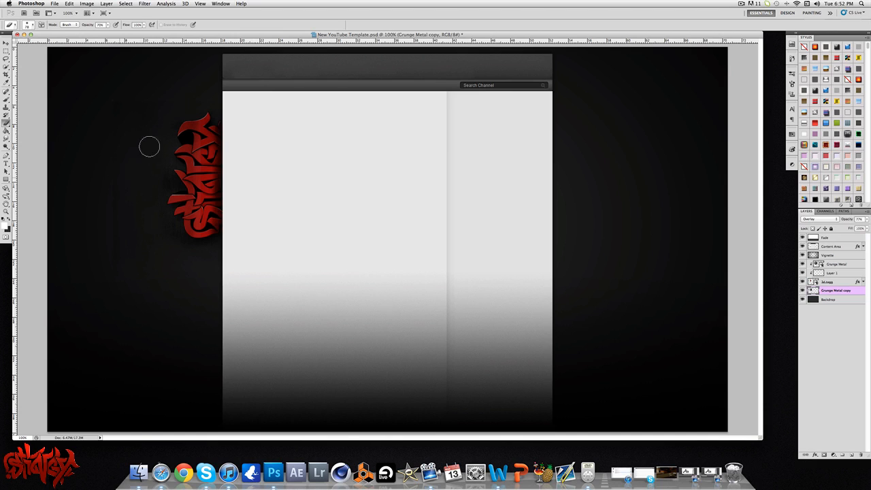
Stretch the Grunge Metal copy upward to about 118% height, nudge it slightly down, and lower its opacity to about 47%.
{"action": "key", "text": "super+t"}
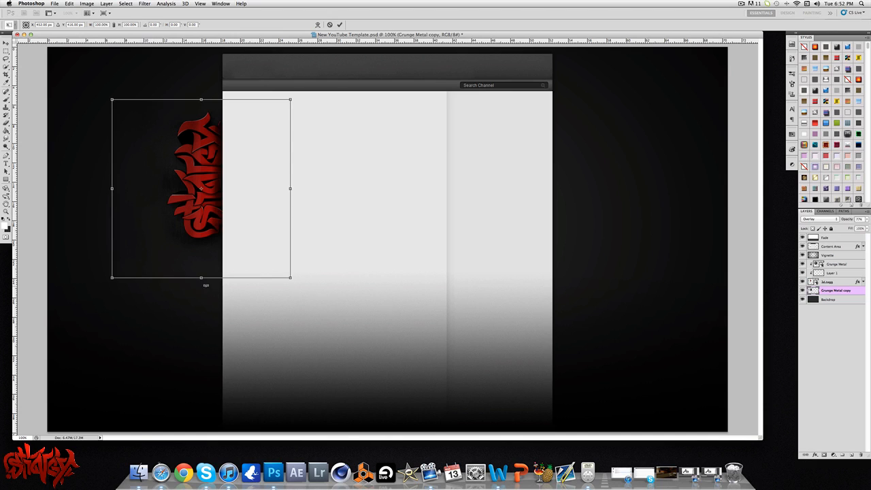
{"action": "left_click_drag", "start_coordinate": [201, 98], "coordinate": [201, 66]}
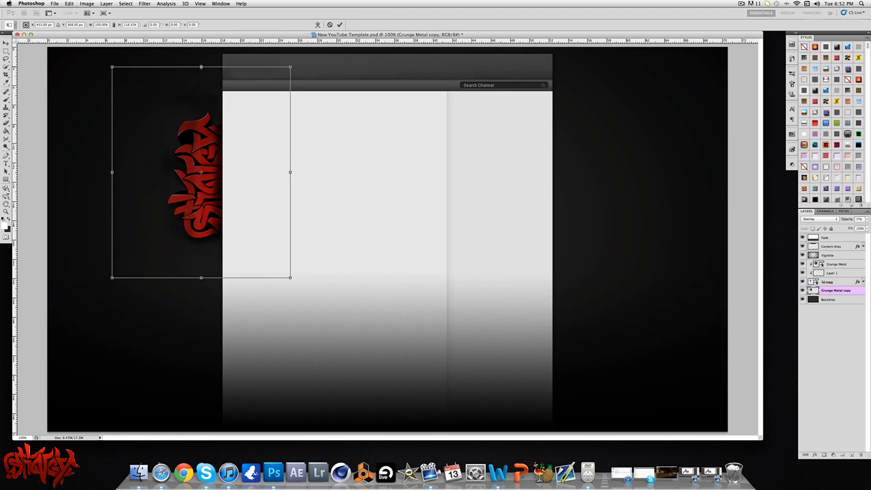
{"action": "left_click_drag", "start_coordinate": [226, 108], "coordinate": [226, 114]}
{"action": "key", "text": "Return"}
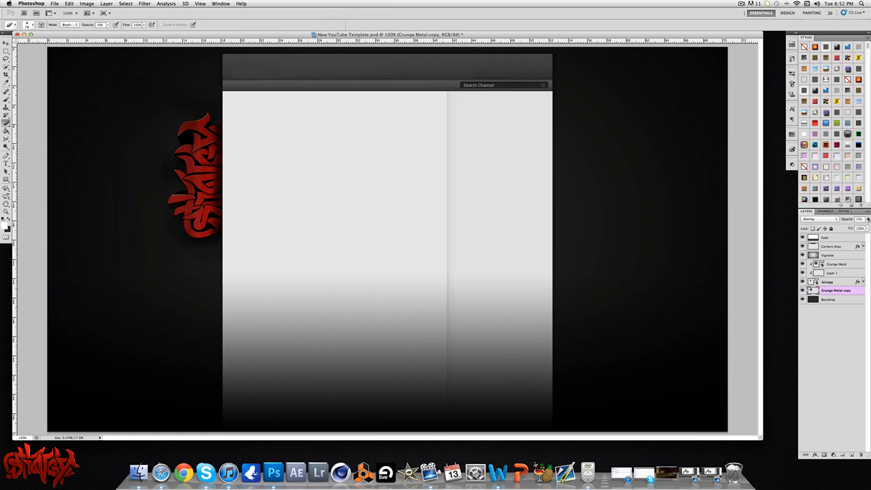
{"action": "left_click", "coordinate": [867, 219]}
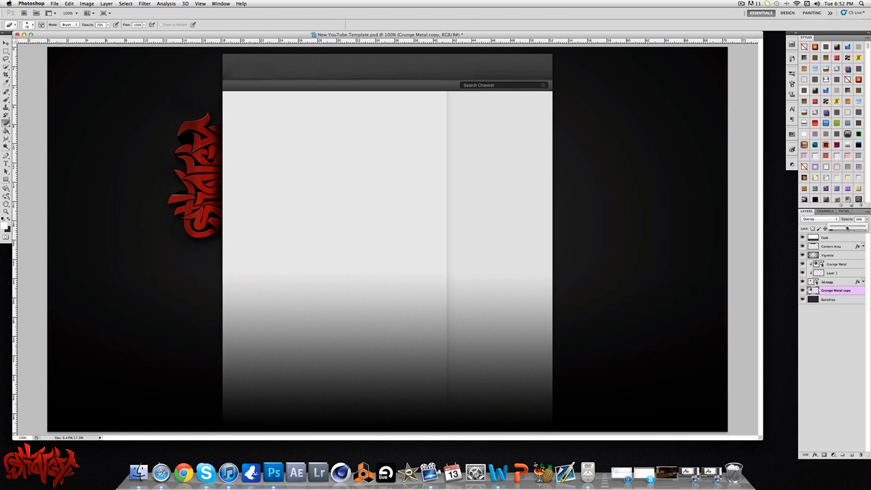
Place the grunge_texture_by_darkrose42_stock image just below the 3d tagg layer, scale it down proportionally, and position it behind the graffiti.
{"action": "left_click", "coordinate": [55, 4]}
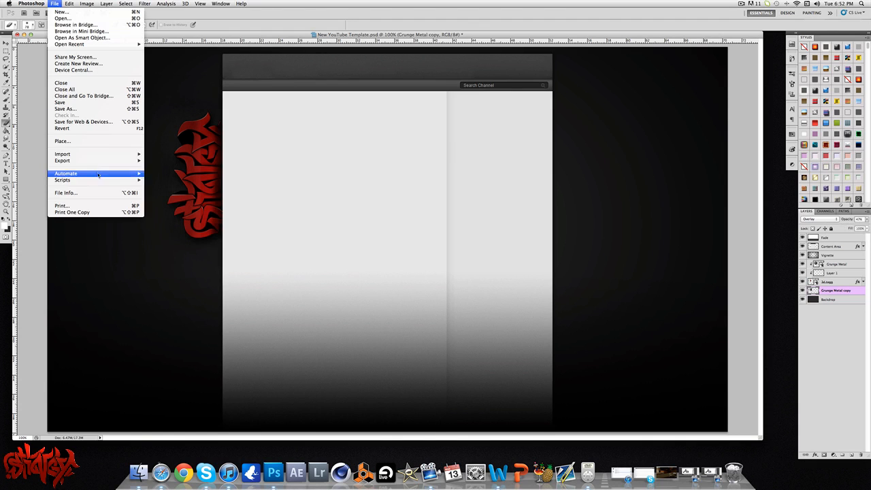
{"action": "left_click", "coordinate": [85, 143]}
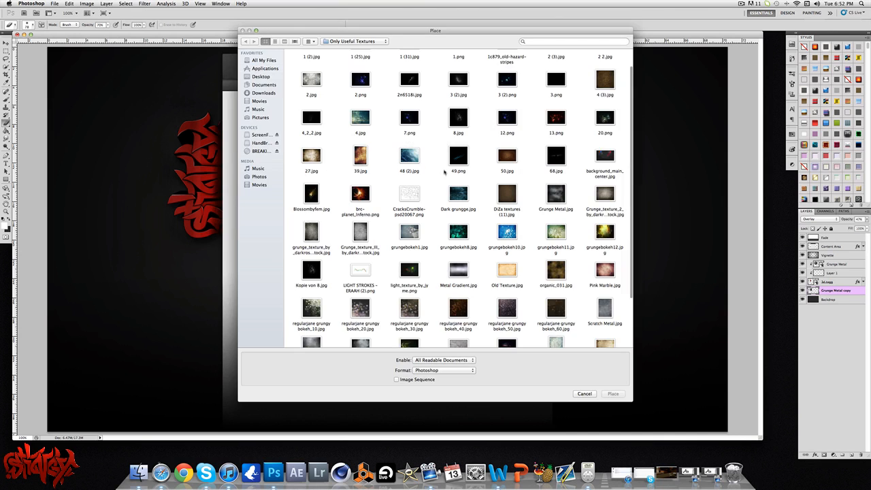
{"action": "double_click", "coordinate": [312, 232]}
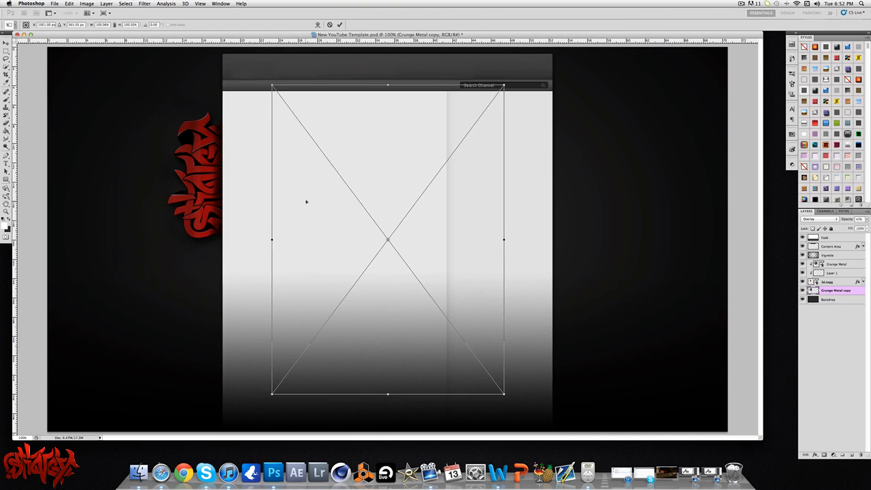
{"action": "left_click_drag", "start_coordinate": [195, 176], "coordinate": [213, 167]}
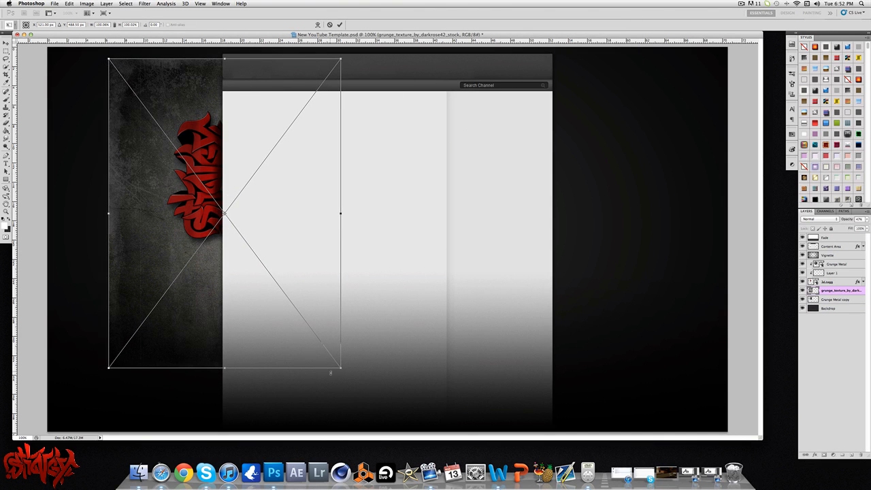
{"action": "left_click_drag", "start_coordinate": [341, 369], "coordinate": [249, 237]}
{"action": "left_click_drag", "start_coordinate": [229, 183], "coordinate": [248, 214]}
{"action": "key", "text": "Return"}
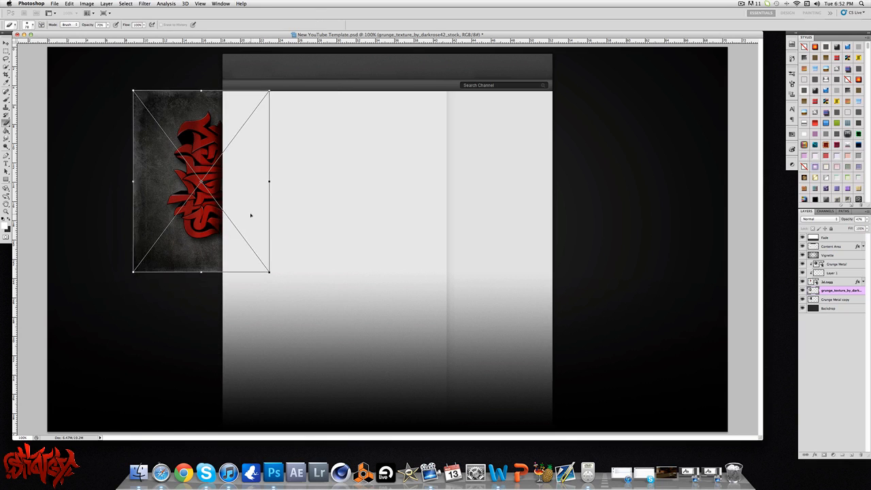
Blend the grunge_texture layer in Overlay mode at about 31% opacity, rasterizing it and erasing its hard outer edges so it fades out.
{"action": "left_click", "coordinate": [834, 219]}
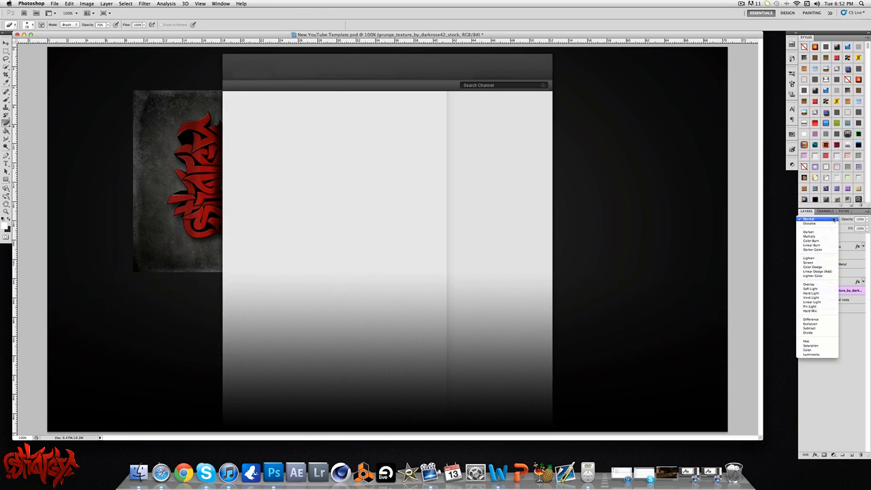
{"action": "left_click", "coordinate": [810, 284]}
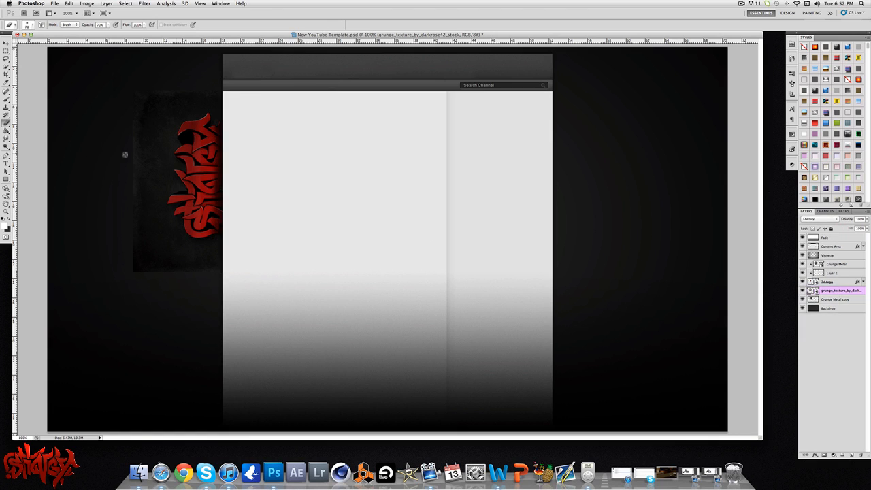
{"action": "left_click", "coordinate": [172, 165]}
{"action": "left_click", "coordinate": [485, 151]}
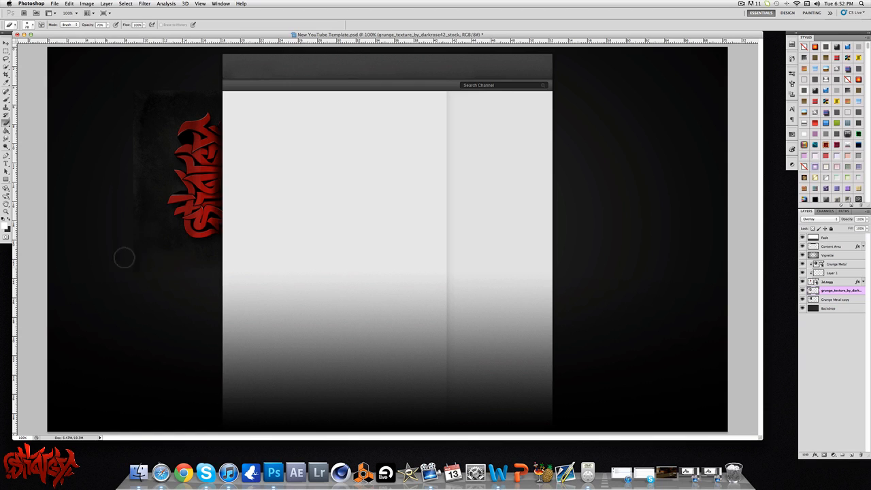
{"action": "mouse_move", "coordinate": [131, 187]}
{"action": "left_mouse_down"}
{"action": "mouse_move", "coordinate": [137, 148]}
{"action": "mouse_move", "coordinate": [136, 316]}
{"action": "mouse_move", "coordinate": [140, 107]}
{"action": "mouse_move", "coordinate": [141, 134]}
{"action": "mouse_move", "coordinate": [147, 121]}
{"action": "mouse_move", "coordinate": [214, 100]}
{"action": "mouse_move", "coordinate": [216, 82]}
{"action": "mouse_move", "coordinate": [150, 122]}
{"action": "mouse_move", "coordinate": [120, 217]}
{"action": "mouse_move", "coordinate": [137, 229]}
{"action": "mouse_move", "coordinate": [140, 183]}
{"action": "mouse_move", "coordinate": [153, 236]}
{"action": "left_mouse_up"}
{"action": "left_click", "coordinate": [868, 220]}
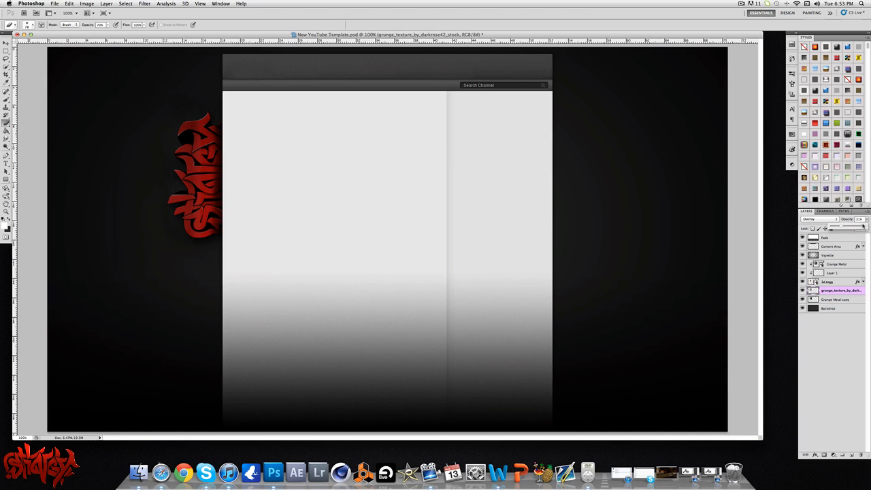
Add the text STINGIIDZN in white Gotham Medium beside the graffiti tag.
{"action": "left_click", "coordinate": [6, 164]}
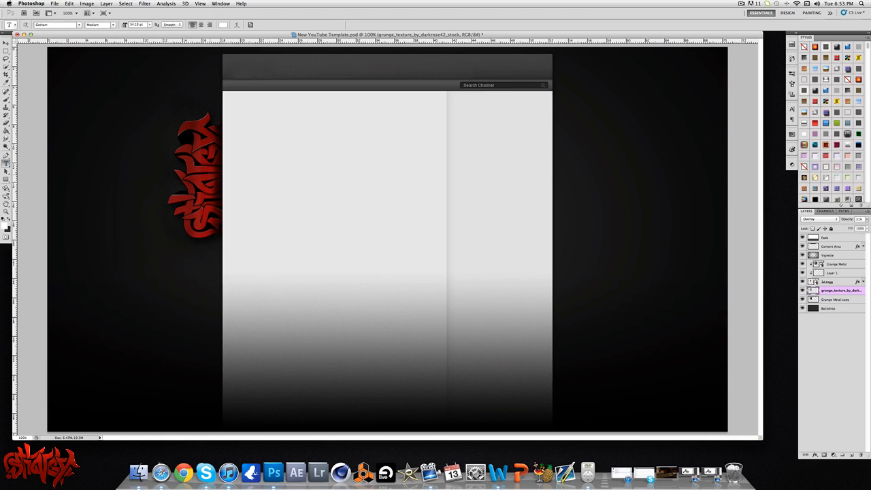
{"action": "left_click", "coordinate": [241, 174]}
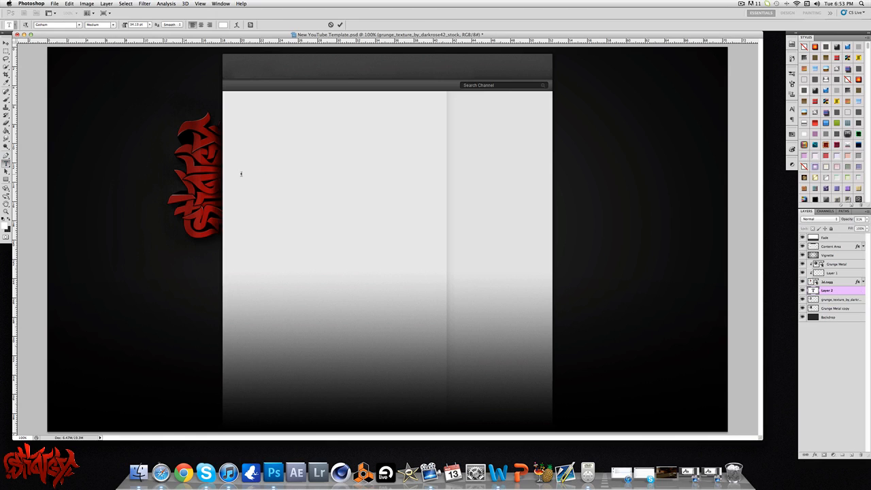
{"action": "type", "text": "wwtube.co"}
{"action": "left_click", "coordinate": [340, 25]}
Rotate the STINGIIDZN text to -90°, place it along the graffiti's right side, and move its layer just below the Vignette layer.
{"action": "key", "text": "super+t"}
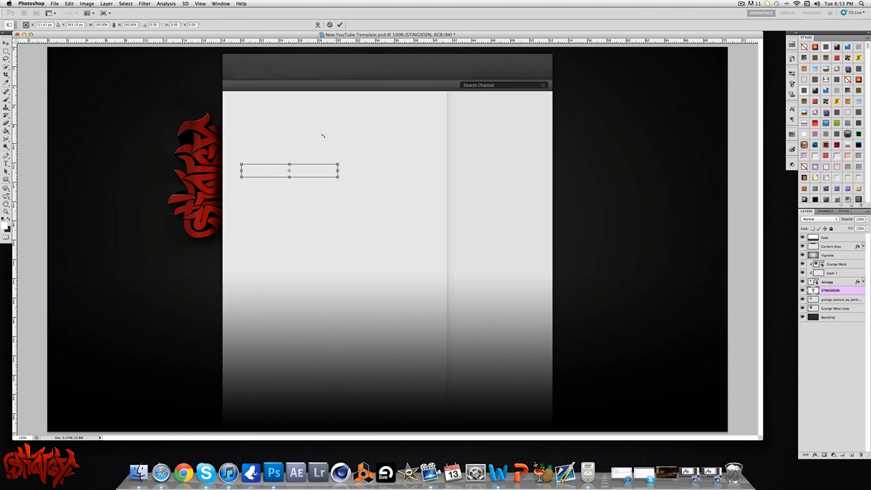
{"action": "left_click_drag", "start_coordinate": [358, 153], "coordinate": [214, 145]}
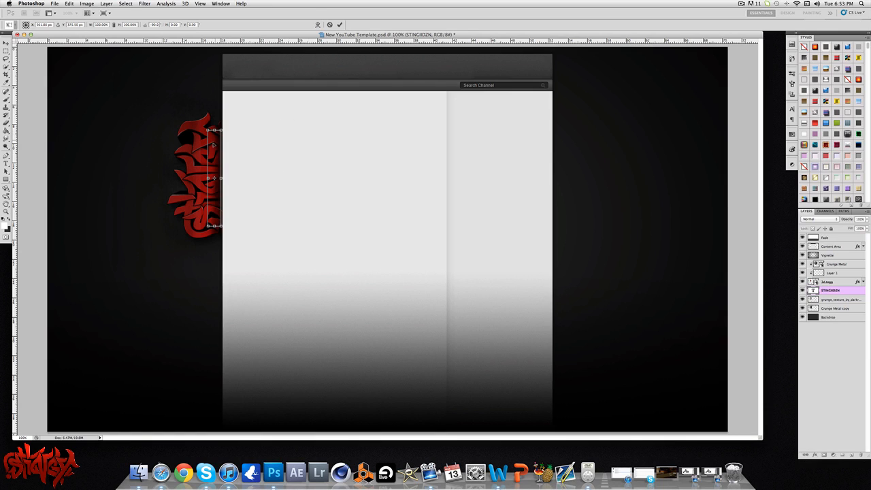
{"action": "left_click", "coordinate": [340, 24]}
{"action": "key", "text": "t"}
{"action": "left_click_drag", "start_coordinate": [830, 290], "coordinate": [838, 263]}
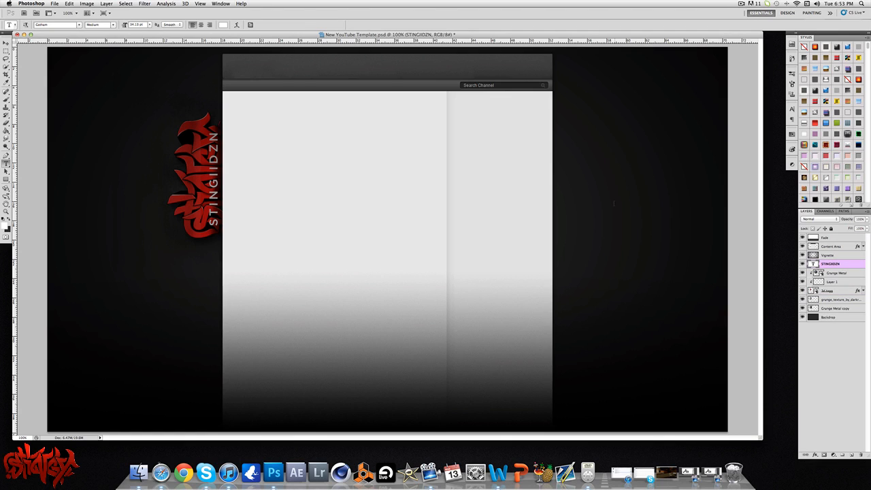
Apply a Drop Shadow and a linear black-to-white Gradient Overlay to the STINGIIDZN text, changing the gradient angle so it runs across the letters.
{"action": "double_click", "coordinate": [859, 264]}
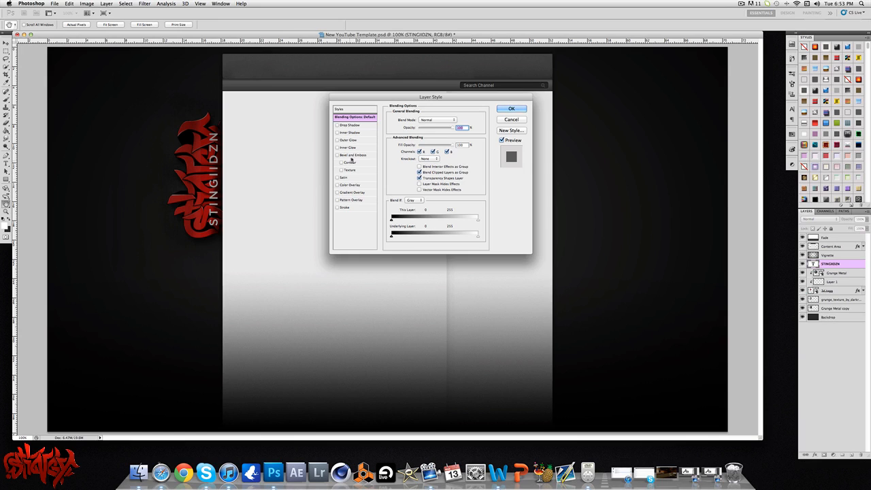
{"action": "left_click", "coordinate": [337, 125]}
{"action": "left_click", "coordinate": [358, 193]}
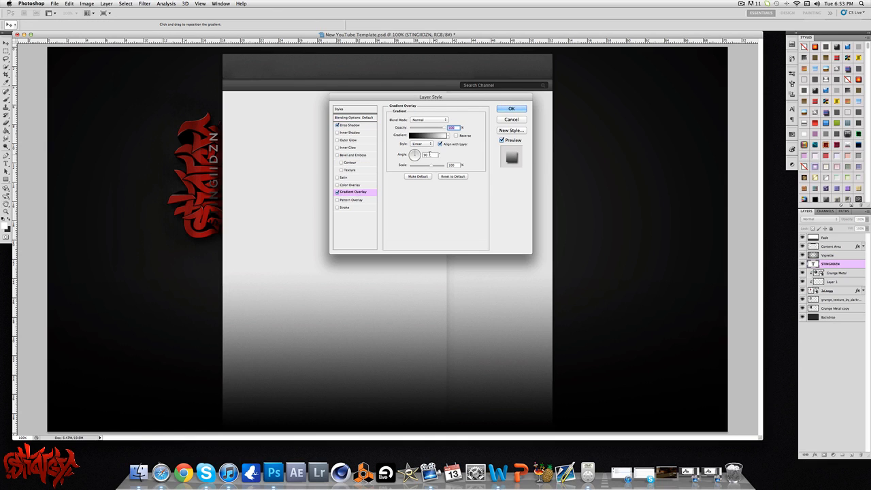
{"action": "double_click", "coordinate": [430, 154]}
{"action": "type", "text": "0"}
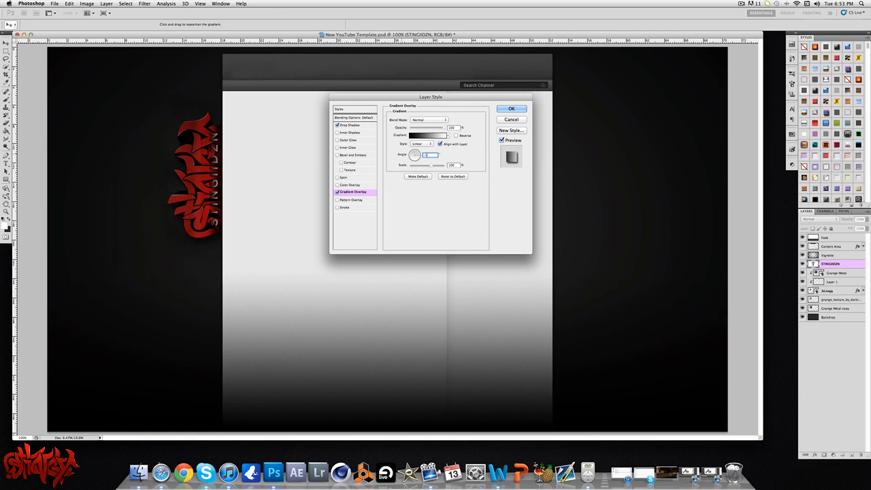
{"action": "left_click", "coordinate": [413, 156]}
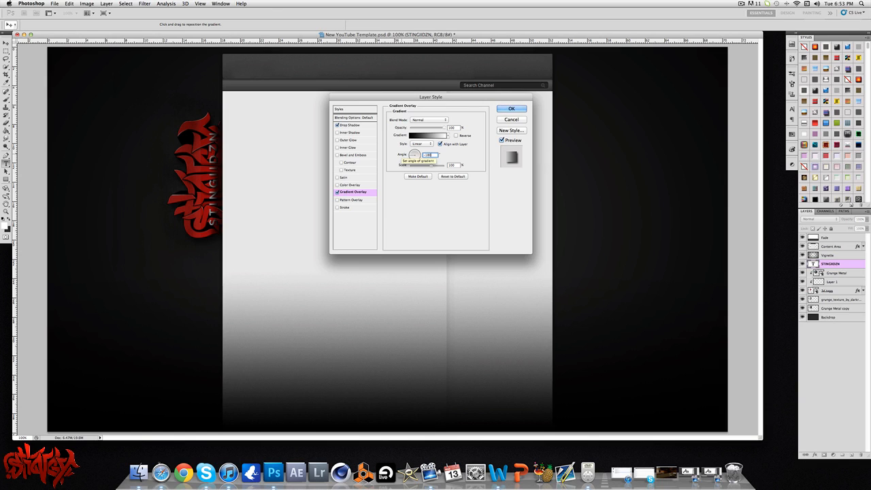
{"action": "key", "text": "Return"}
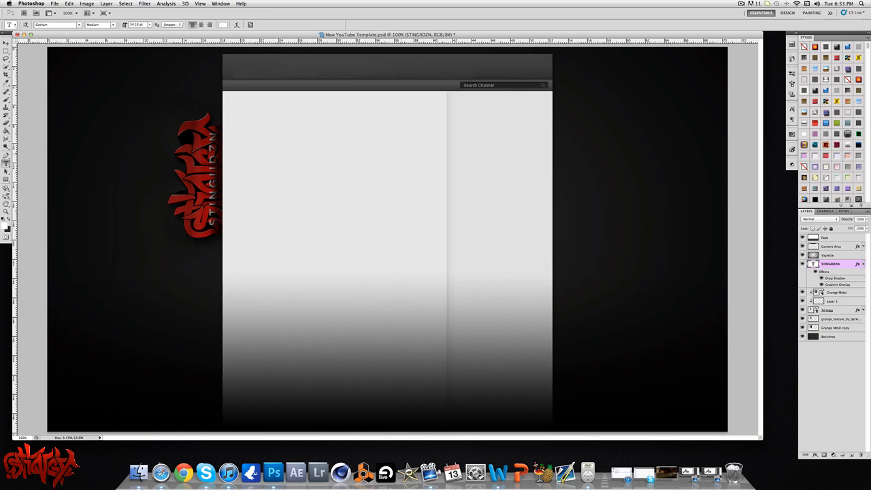
Add a white Inner Glow to the STINGIIDZN text and lower the glow's opacity to about 25%.
{"action": "double_click", "coordinate": [859, 264]}
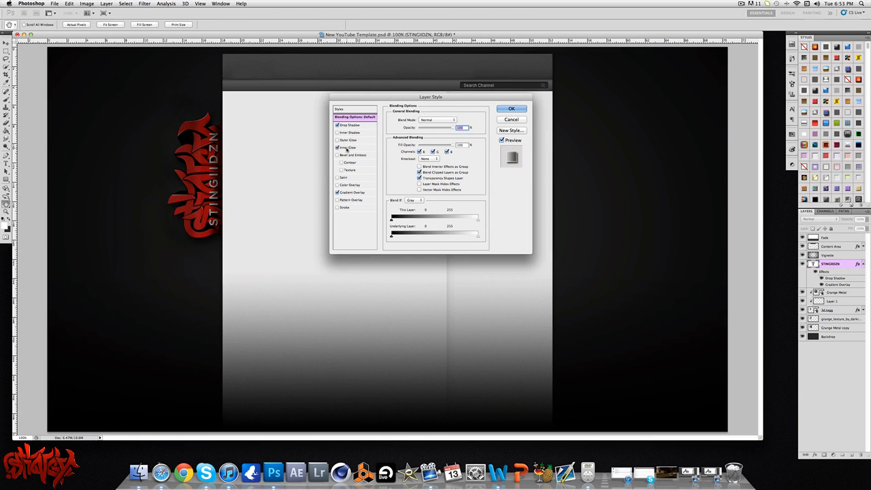
{"action": "left_click", "coordinate": [347, 147]}
{"action": "left_click", "coordinate": [404, 144]}
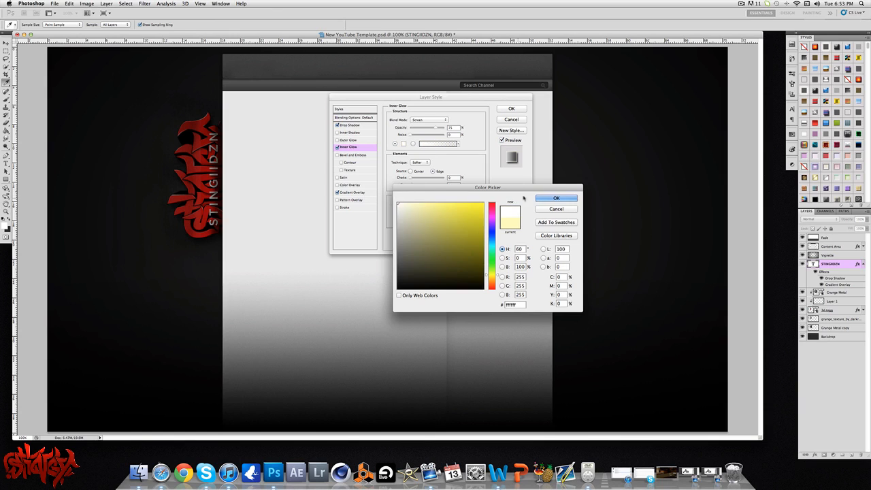
{"action": "key", "text": "Return"}
{"action": "left_click_drag", "start_coordinate": [436, 129], "coordinate": [418, 128]}
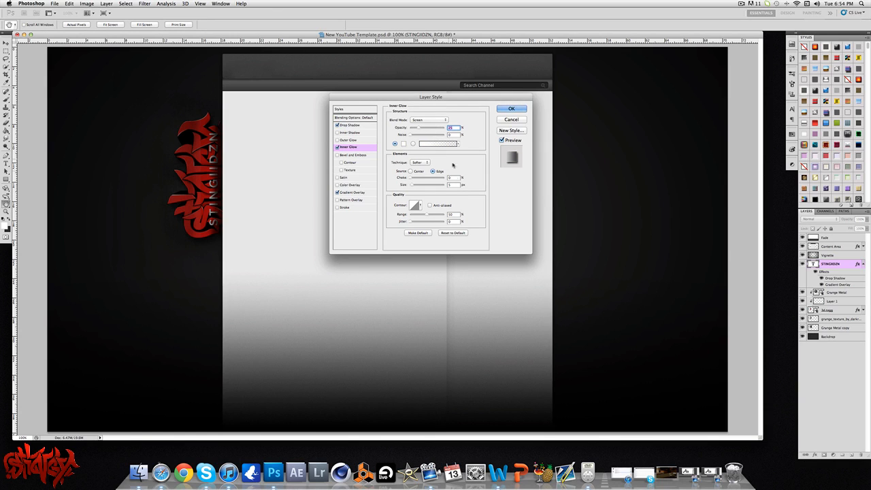
Add a light grey 1 px outside Stroke with low opacity to the STINGIIDZN text and apply the layer styles.
{"action": "left_click", "coordinate": [338, 208]}
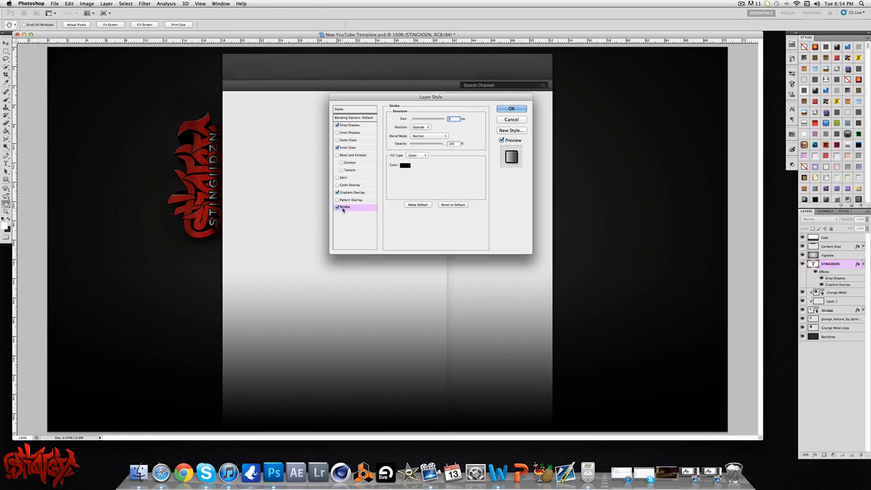
{"action": "left_click", "coordinate": [406, 165]}
{"action": "left_click", "coordinate": [384, 230]}
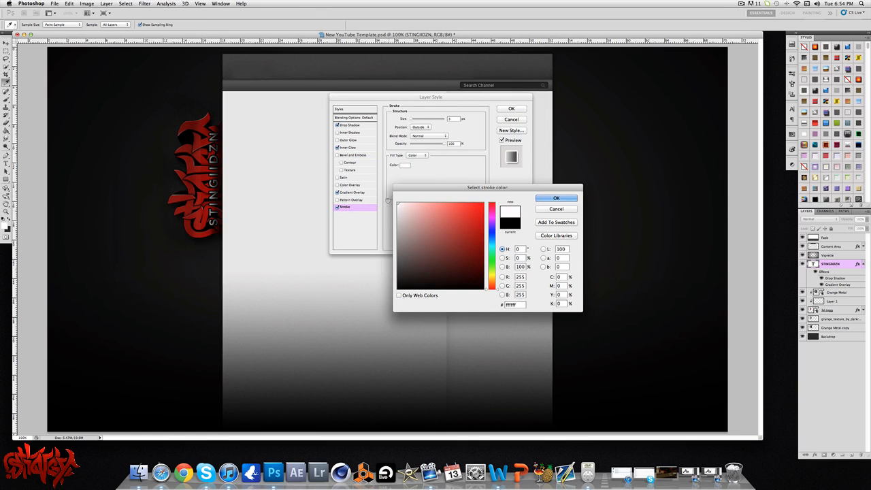
{"action": "left_click", "coordinate": [545, 198]}
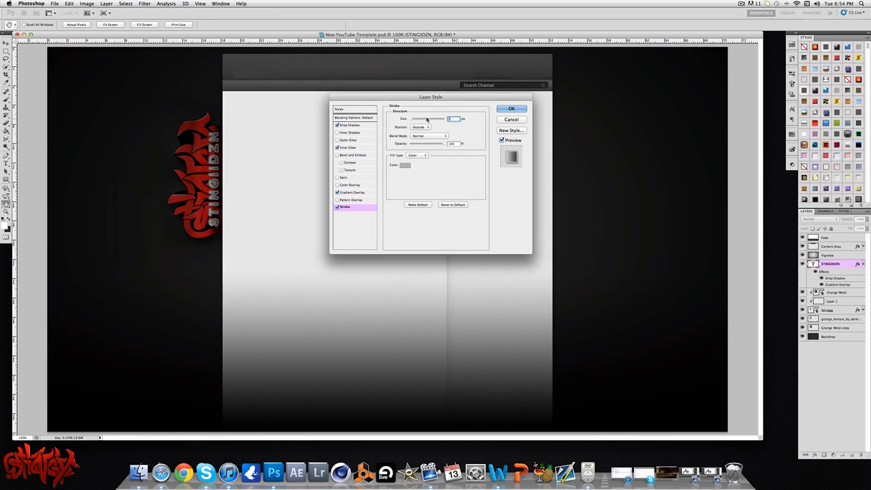
{"action": "key", "text": "Down"}
{"action": "key", "text": "Down"}
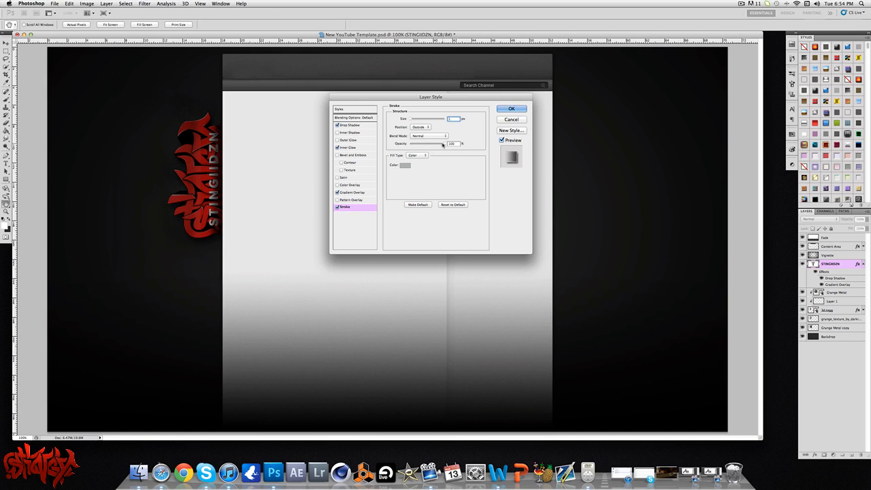
{"action": "left_click_drag", "start_coordinate": [443, 144], "coordinate": [414, 145]}
{"action": "left_click", "coordinate": [514, 108]}
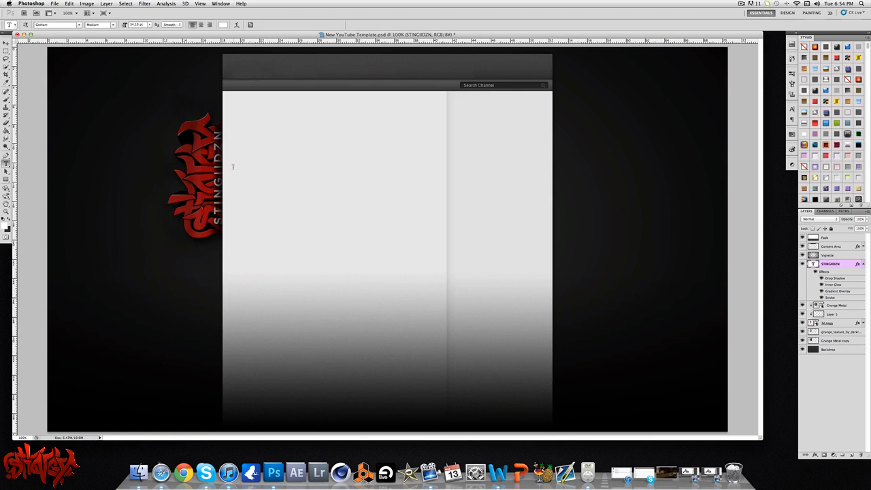
Scale the STINGIIDZN text down proportionally to about 71.5% and center it vertically along the graffiti's right edge.
{"action": "key", "text": "super+t"}
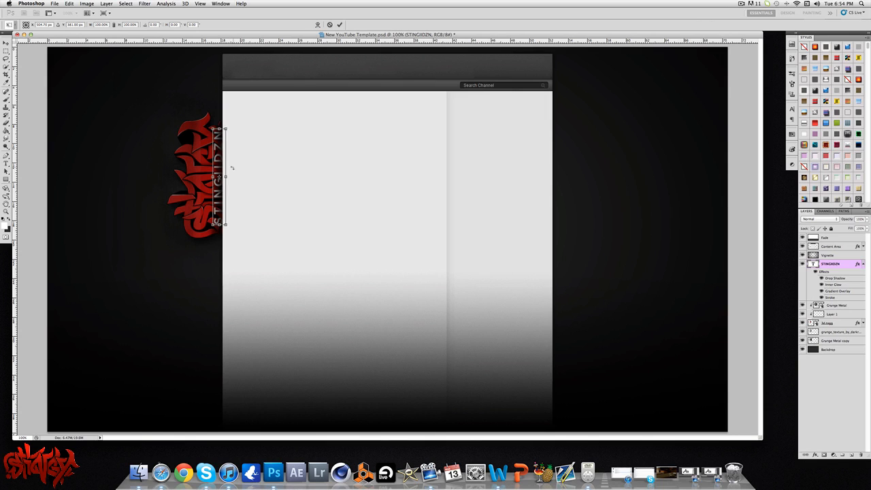
{"action": "left_click_drag", "start_coordinate": [213, 128], "coordinate": [218, 156]}
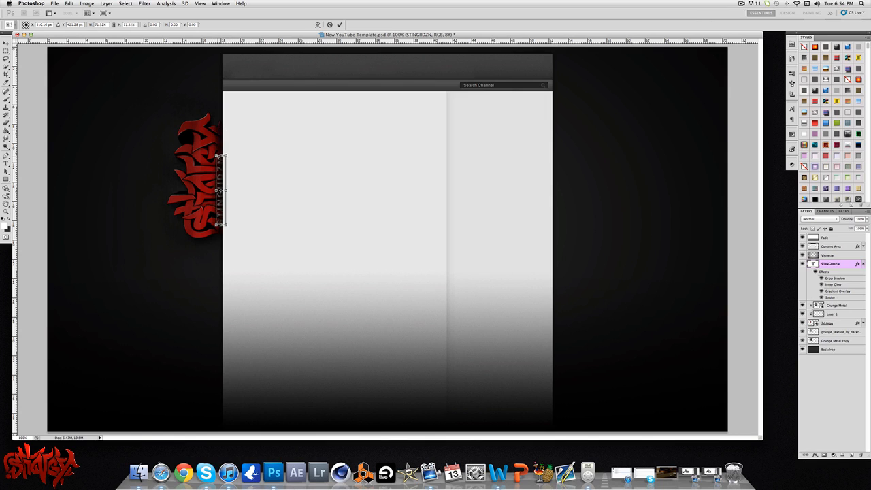
{"action": "left_click", "coordinate": [339, 25]}
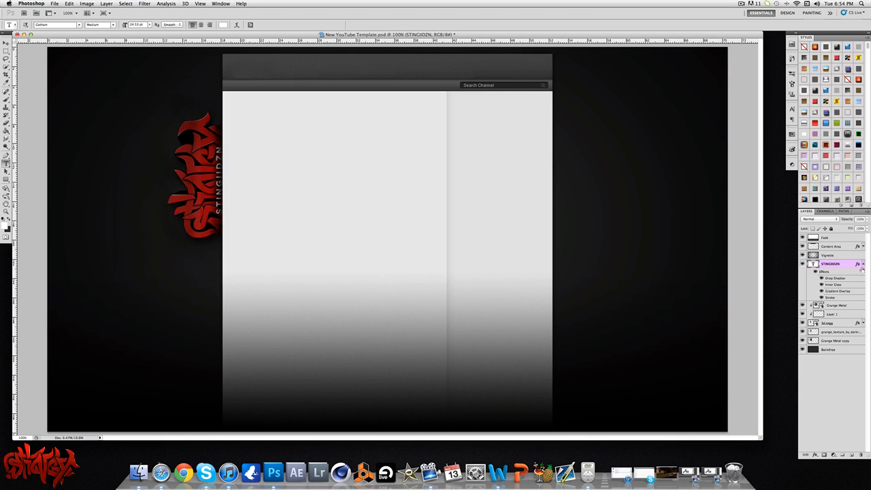
Try drawing a small circle beside the graffiti with the Ellipse tool on a new layer above the grunge_texture layer.
{"action": "left_click", "coordinate": [863, 264]}
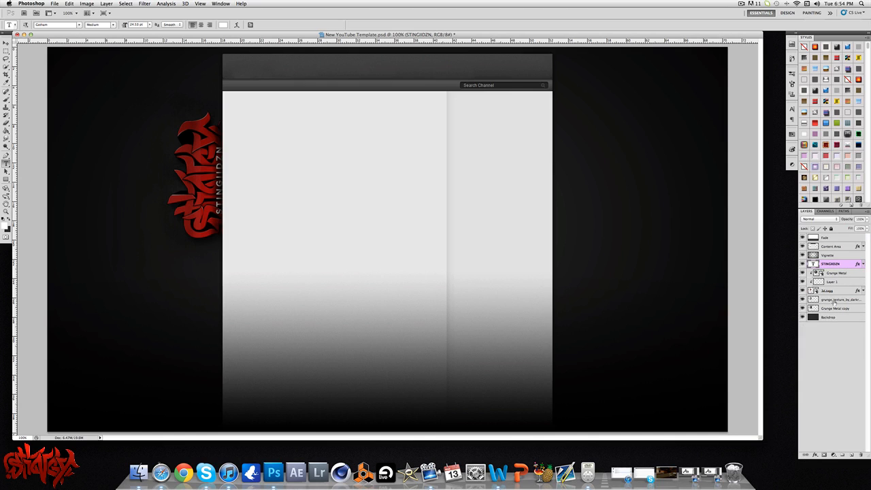
{"action": "left_click", "coordinate": [834, 301]}
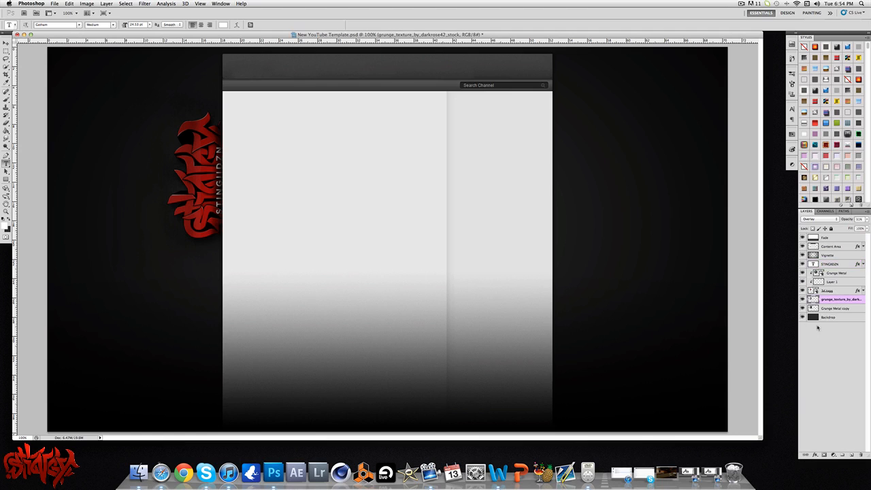
{"action": "left_click", "coordinate": [852, 455]}
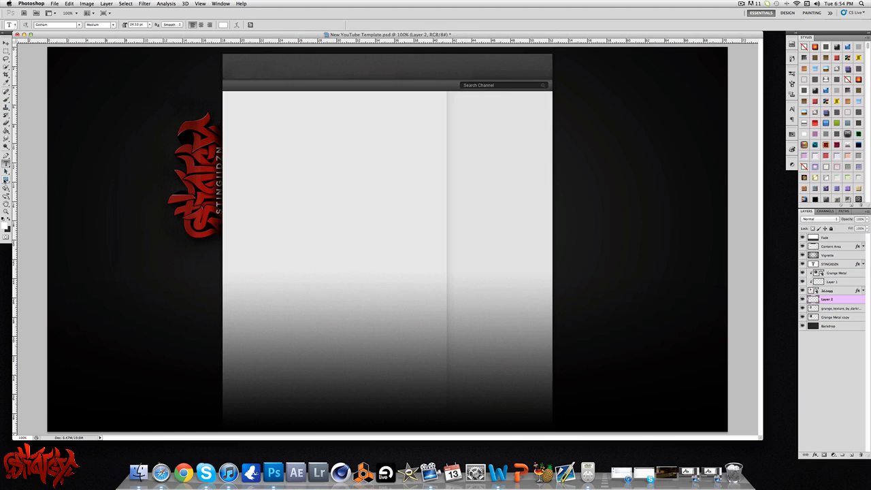
{"action": "left_click", "coordinate": [6, 178]}
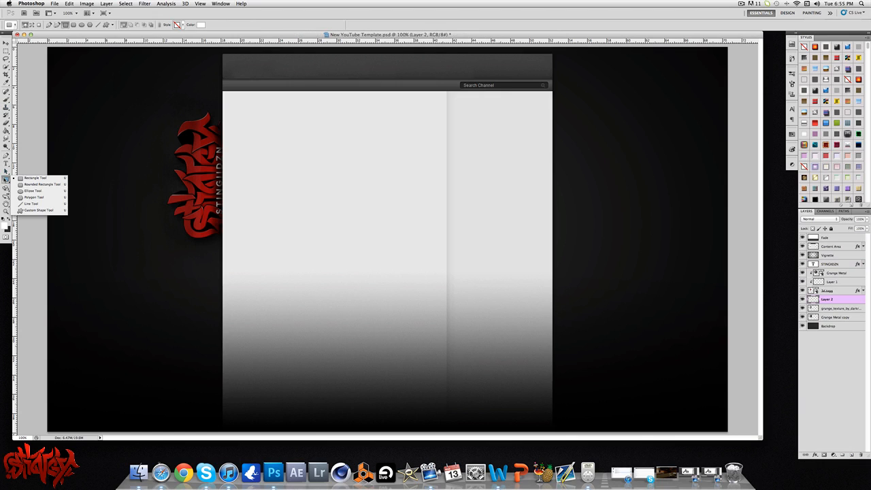
{"action": "left_click", "coordinate": [47, 194]}
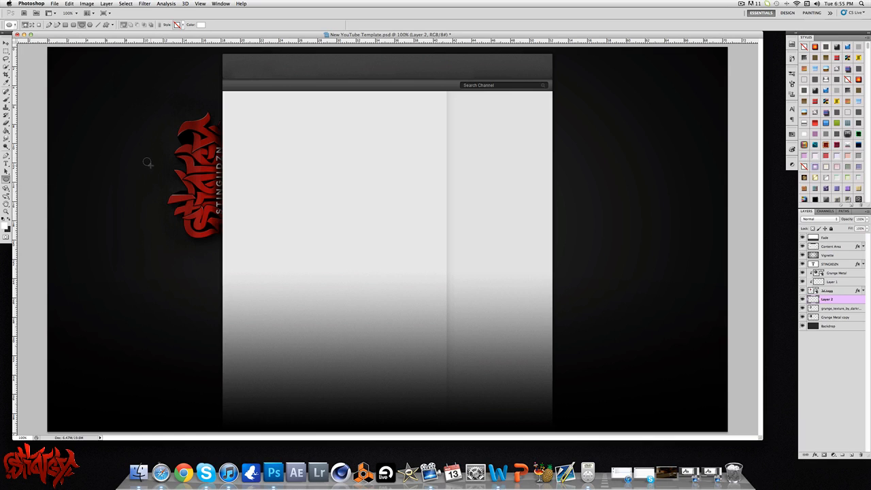
{"action": "left_click_drag", "start_coordinate": [148, 162], "coordinate": [153, 168]}
{"action": "key", "text": "ctrl+z"}
Delete the empty layer above the grunge_texture layer.
{"action": "mouse_move", "coordinate": [836, 256]}
{"action": "left_mouse_down"}
{"action": "mouse_move", "coordinate": [841, 302]}
{"action": "mouse_move", "coordinate": [837, 257]}
{"action": "left_mouse_up"}
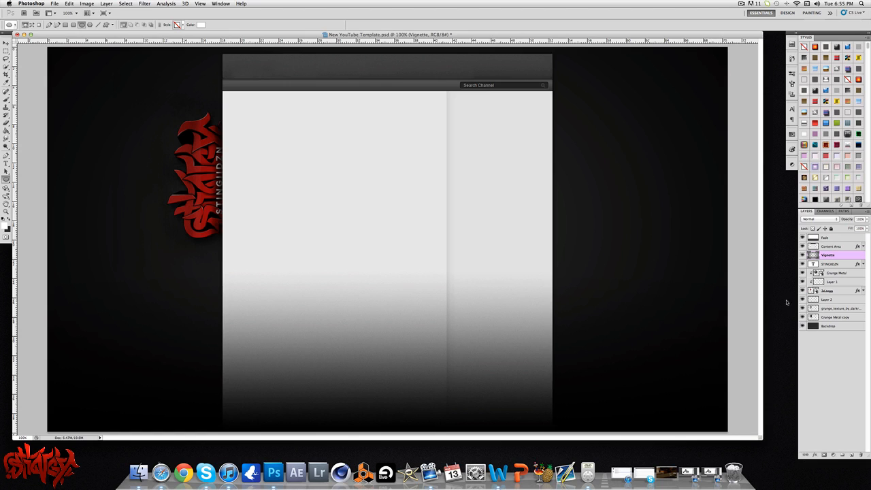
{"action": "left_click", "coordinate": [834, 301]}
{"action": "key", "text": "BackSpace"}
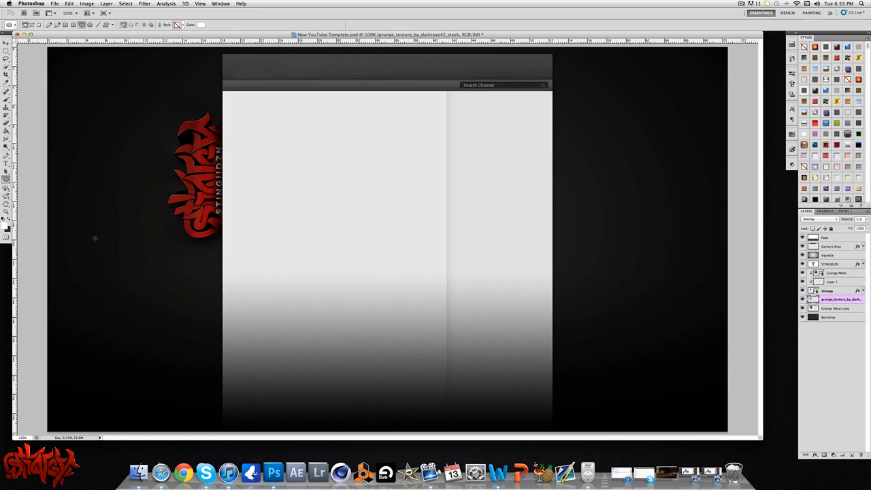
Set the foreground color to bright green and draw a small circle with the Ellipse tool beside the graffiti's upper left.
{"action": "left_click", "coordinate": [6, 227]}
{"action": "left_click", "coordinate": [486, 202]}
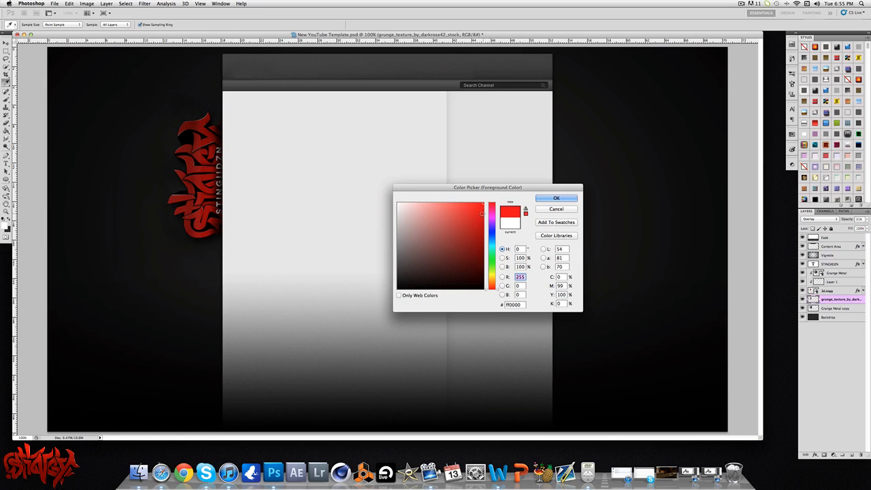
{"action": "left_click", "coordinate": [491, 250]}
{"action": "left_click", "coordinate": [556, 198]}
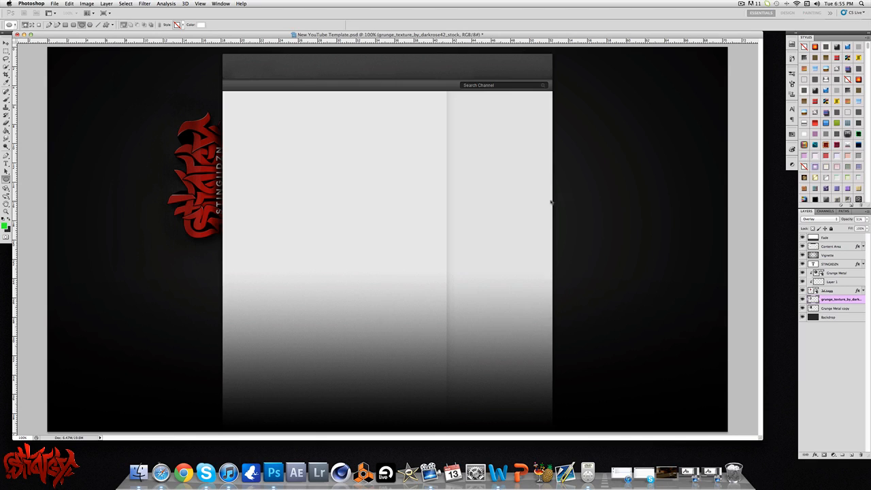
{"action": "left_click_drag", "start_coordinate": [165, 131], "coordinate": [176, 141]}
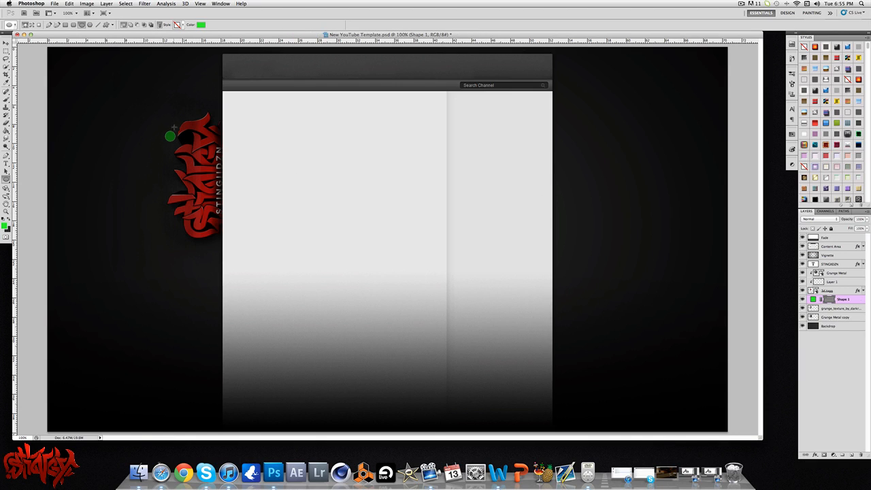
Draw three smaller green circles with the Ellipse tool clustered just above the first green circle.
{"action": "left_click", "coordinate": [176, 128]}
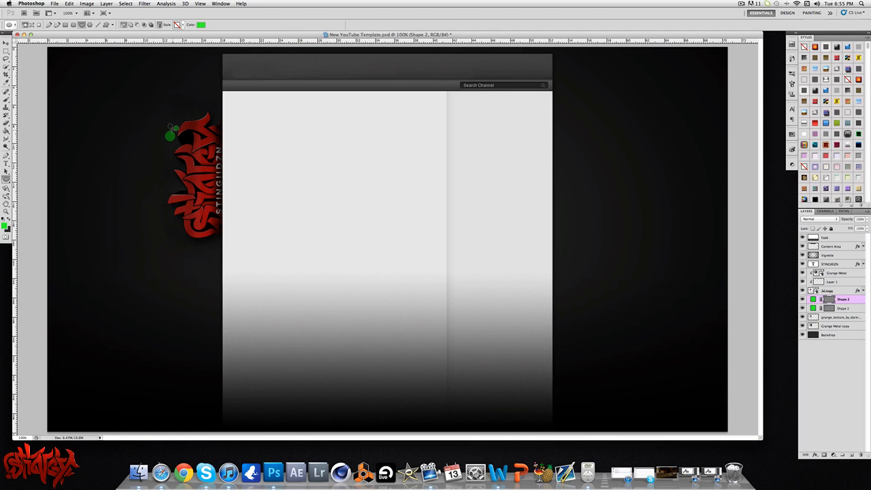
{"action": "left_click", "coordinate": [175, 127]}
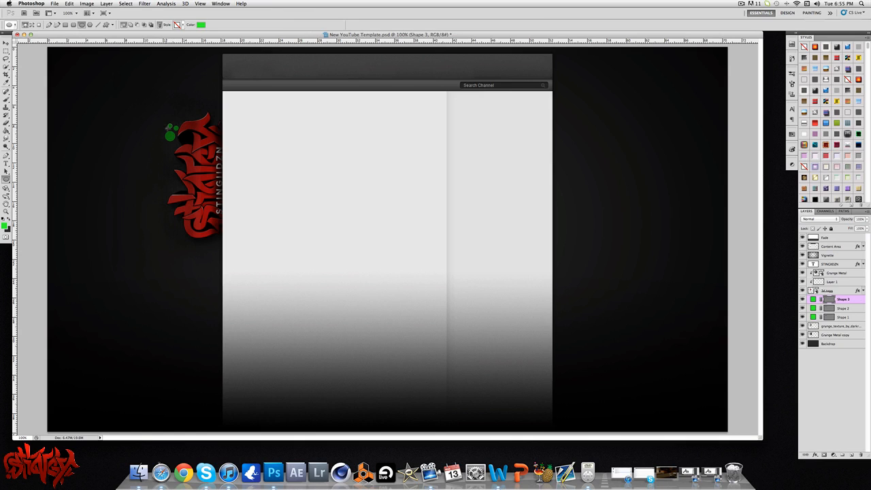
{"action": "left_click", "coordinate": [169, 127]}
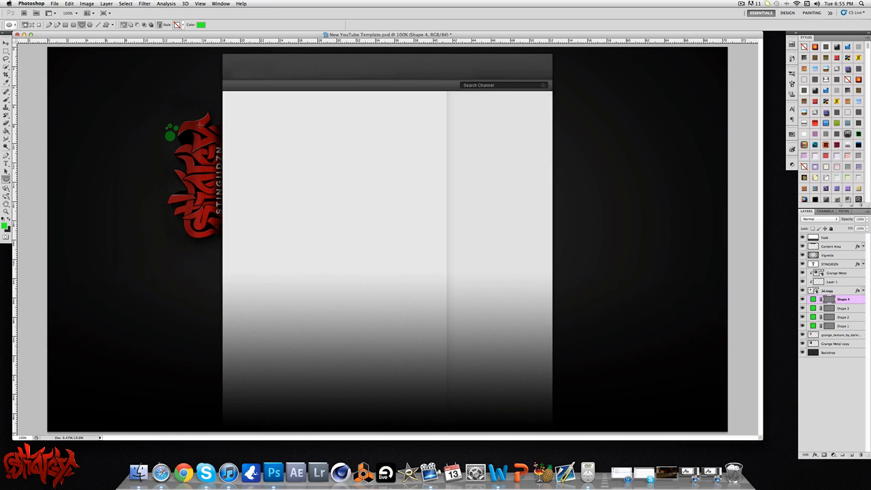
Merge the four green circle shape layers into one layer and rename it Dots.
{"action": "left_click", "coordinate": [6, 52]}
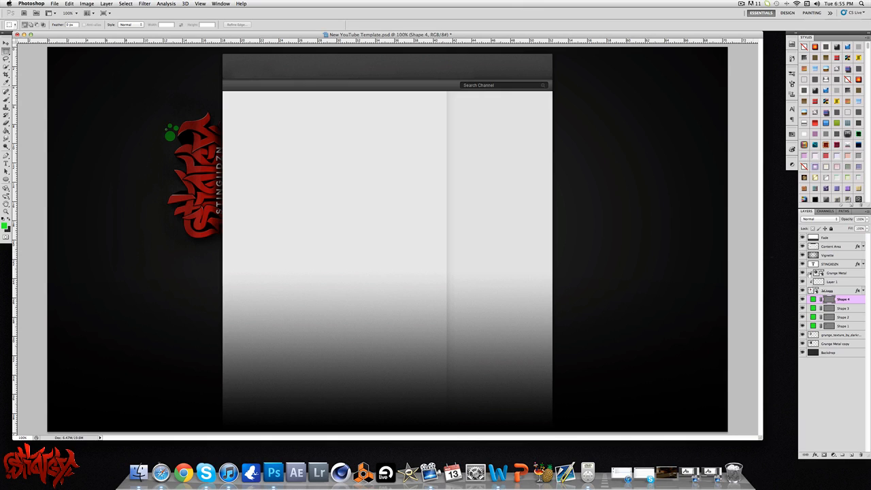
{"action": "left_click", "coordinate": [854, 328], "text": "shift"}
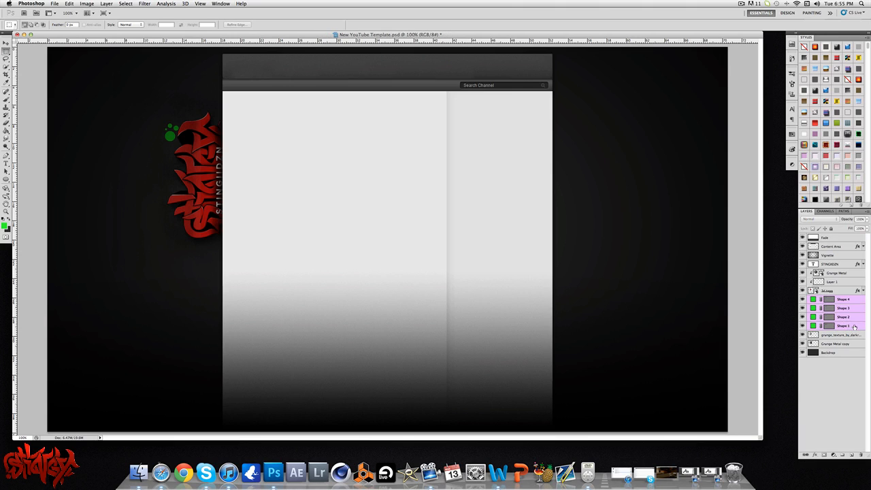
{"action": "key", "text": "super+e"}
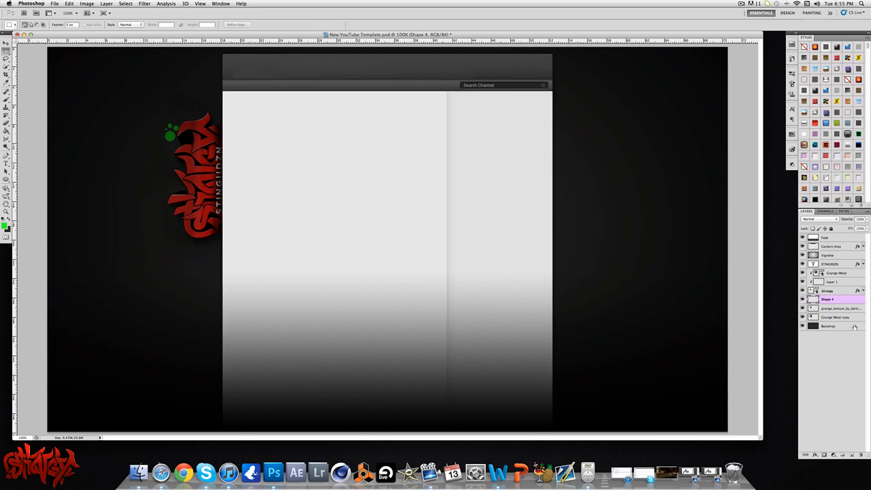
{"action": "double_click", "coordinate": [828, 300]}
{"action": "type", "text": "B"}
{"action": "key", "text": "Return"}
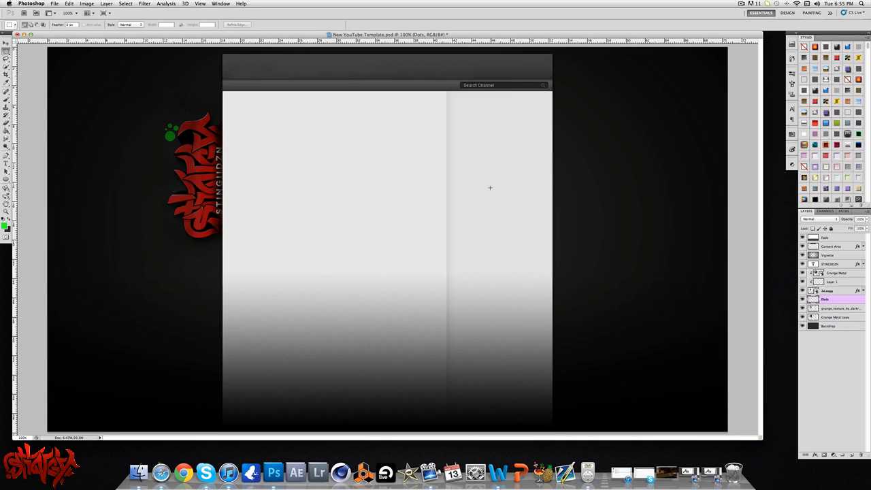
Apply a slight Gaussian Blur to the Dots layer.
{"action": "left_click", "coordinate": [145, 4]}
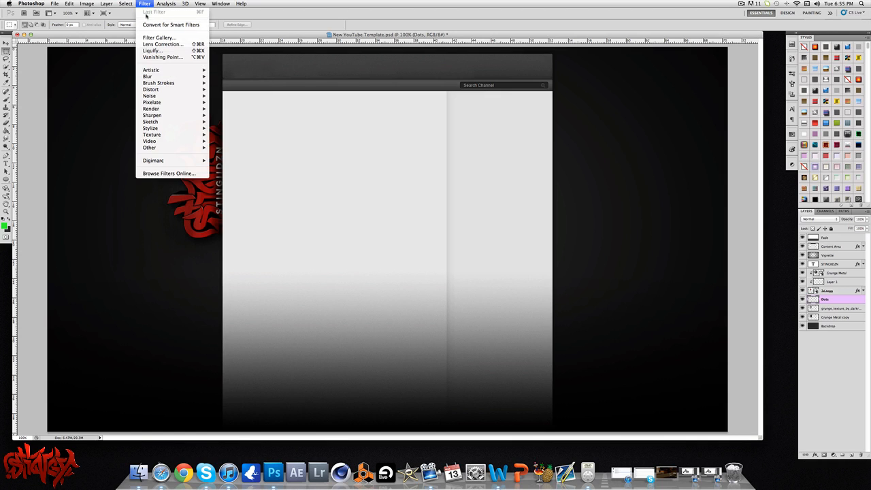
{"action": "mouse_move", "coordinate": [195, 77]}
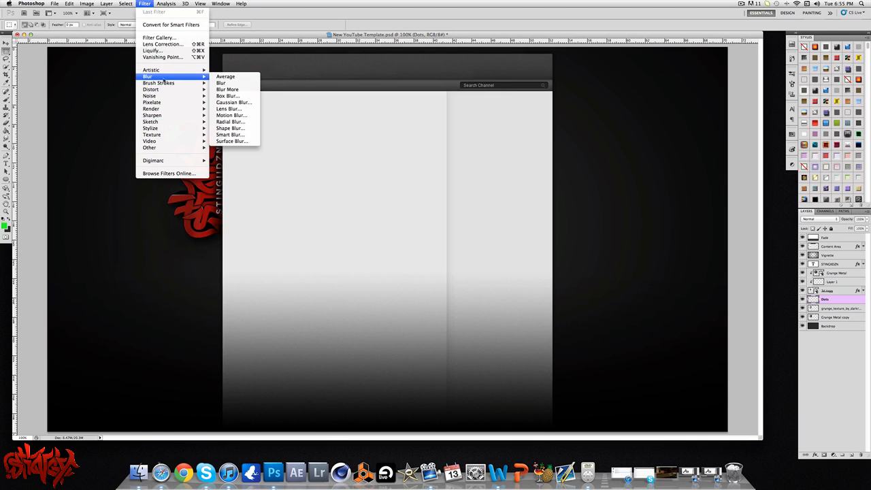
{"action": "left_click", "coordinate": [242, 102]}
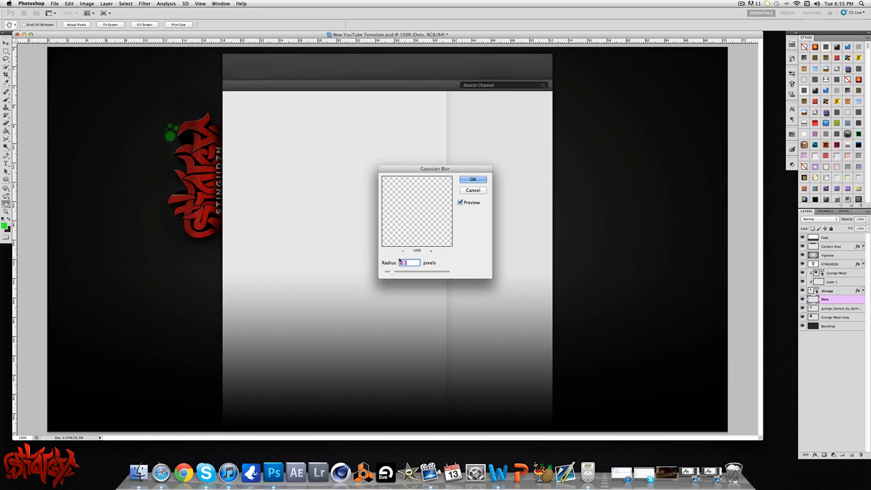
{"action": "left_click_drag", "start_coordinate": [389, 273], "coordinate": [399, 273]}
{"action": "left_click", "coordinate": [470, 181]}
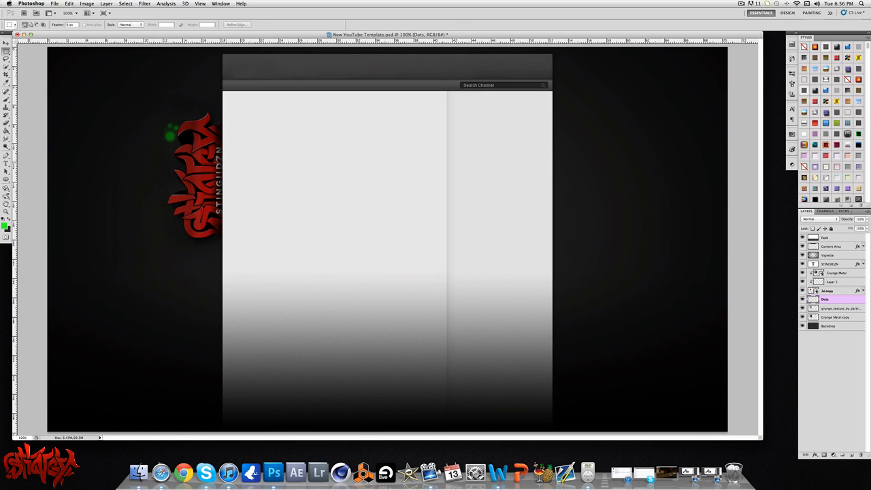
Rotate the Dots counterclockwise and move them partly behind the top tip of the graffiti.
{"action": "key", "text": "super+t"}
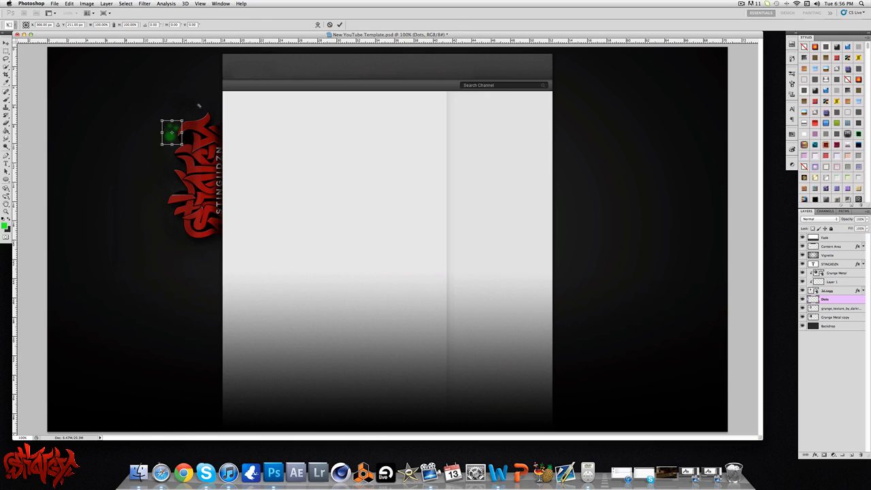
{"action": "left_click_drag", "start_coordinate": [198, 106], "coordinate": [167, 92]}
{"action": "left_click_drag", "start_coordinate": [173, 135], "coordinate": [198, 125]}
{"action": "left_click", "coordinate": [340, 26]}
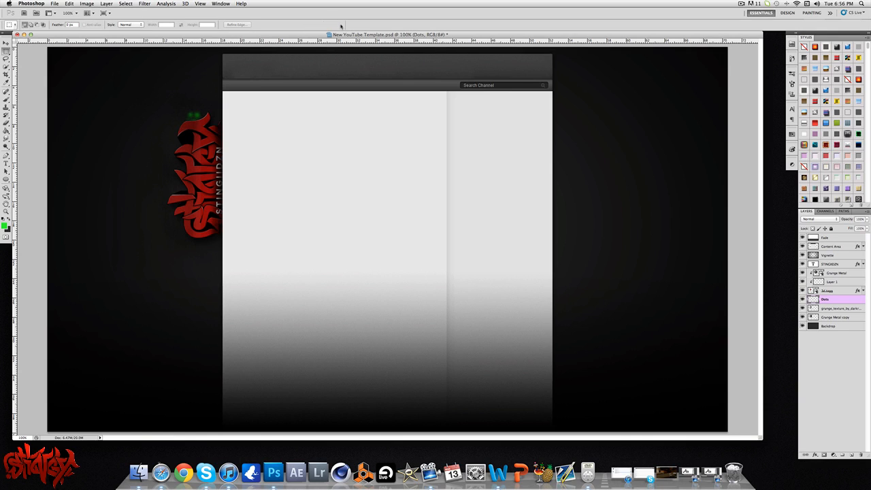
Duplicate the Dots layer, then rotate the copy and place it partly behind the middle of the graffiti's left edge.
{"action": "key", "text": "super+j"}
{"action": "key", "text": "super+t"}
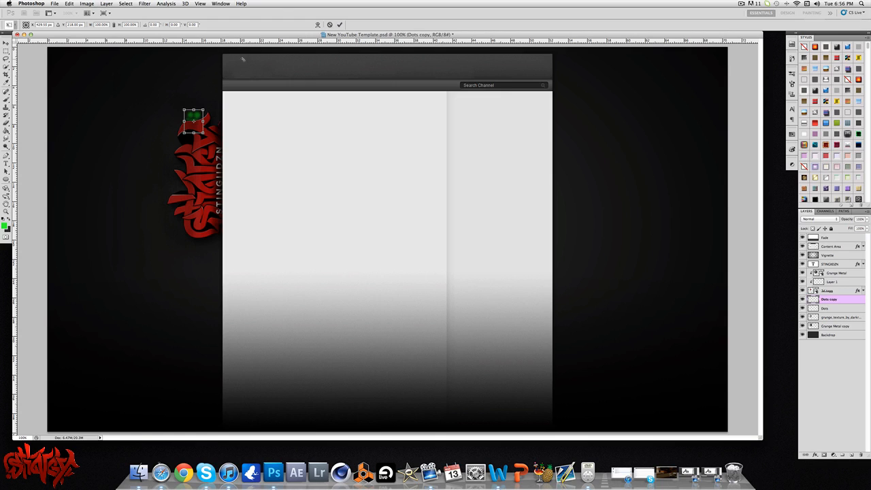
{"action": "left_click_drag", "start_coordinate": [215, 105], "coordinate": [189, 91]}
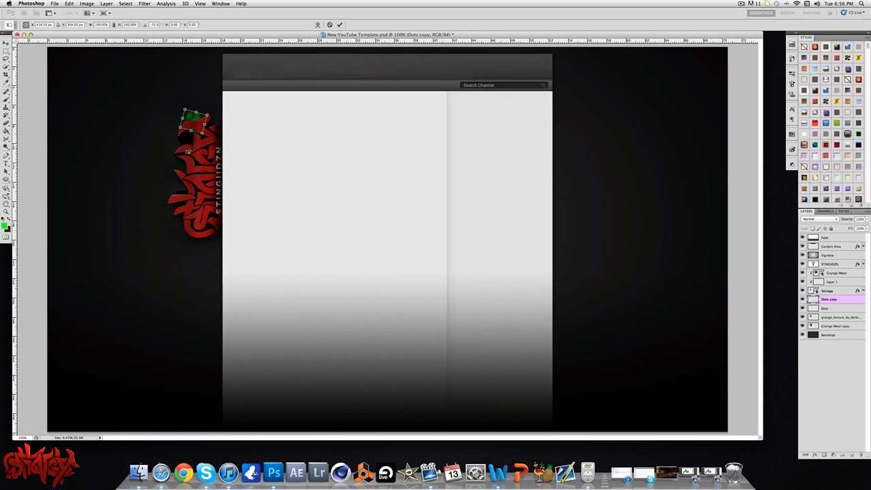
{"action": "left_click_drag", "start_coordinate": [188, 151], "coordinate": [188, 197]}
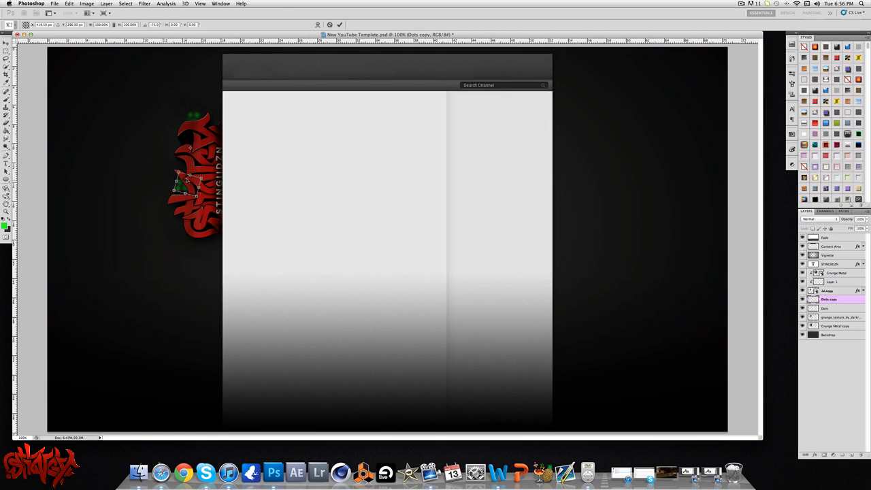
{"action": "left_click_drag", "start_coordinate": [197, 166], "coordinate": [200, 156]}
{"action": "key", "text": "Return"}
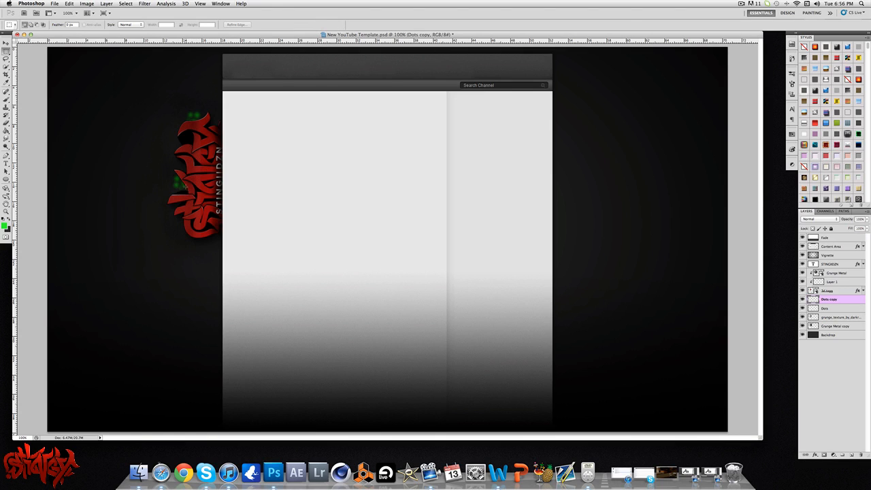
Duplicate the dots copy, then rotate the new copy and place it partly behind the graffiti's bottom end.
{"action": "key", "text": "ctrl+j"}
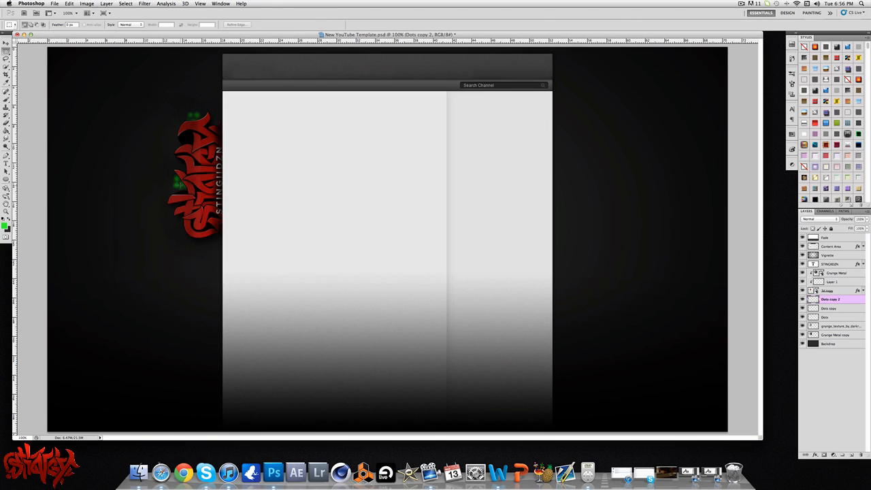
{"action": "left_click_drag", "start_coordinate": [174, 141], "coordinate": [192, 235]}
{"action": "key", "text": "ctrl+t"}
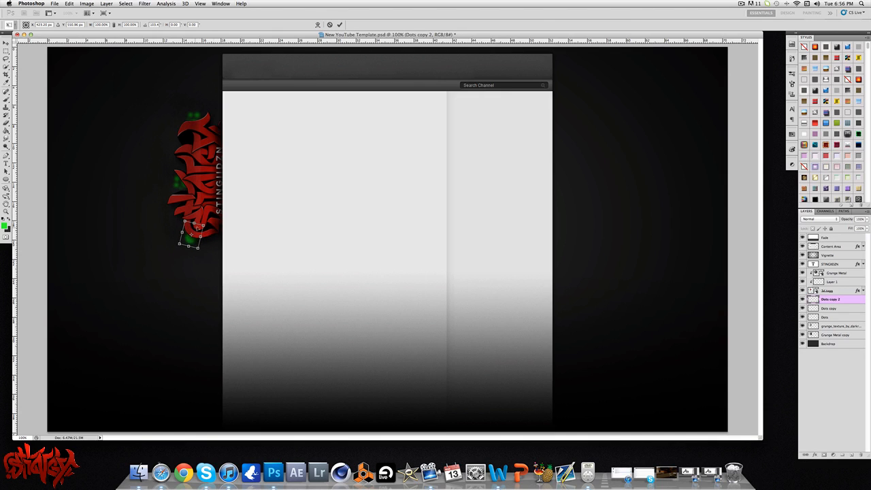
{"action": "left_click", "coordinate": [340, 24]}
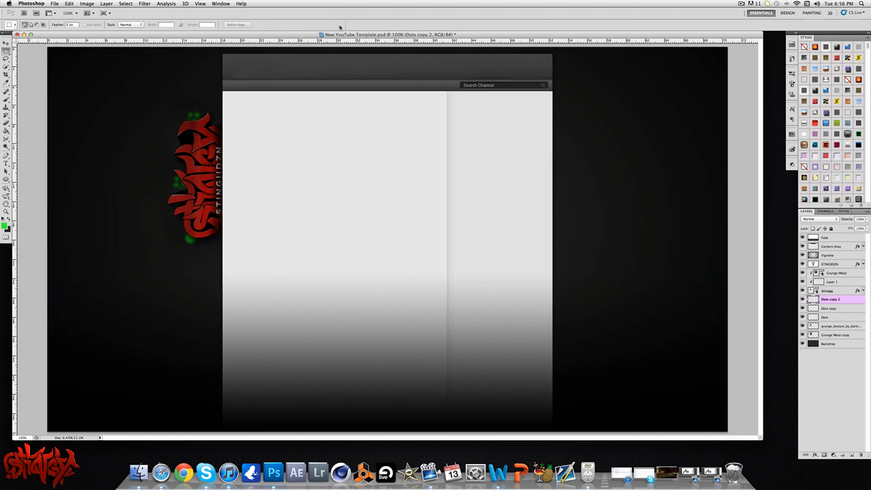
Rotate the bottom dots copy further counterclockwise so its dots peek out along the graffiti's lower edge.
{"action": "left_click", "coordinate": [740, 3]}
{"action": "left_click", "coordinate": [284, 138]}
{"action": "key", "text": "super+t"}
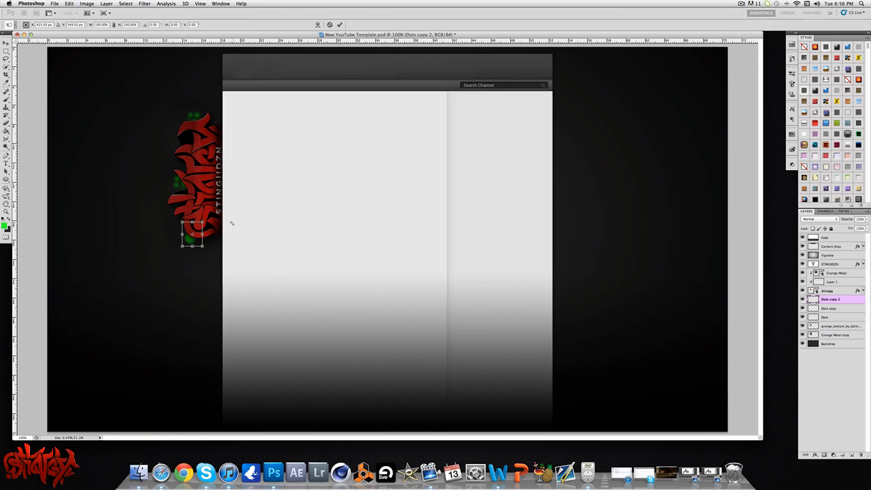
{"action": "left_click_drag", "start_coordinate": [228, 219], "coordinate": [192, 191]}
{"action": "left_click", "coordinate": [339, 24]}
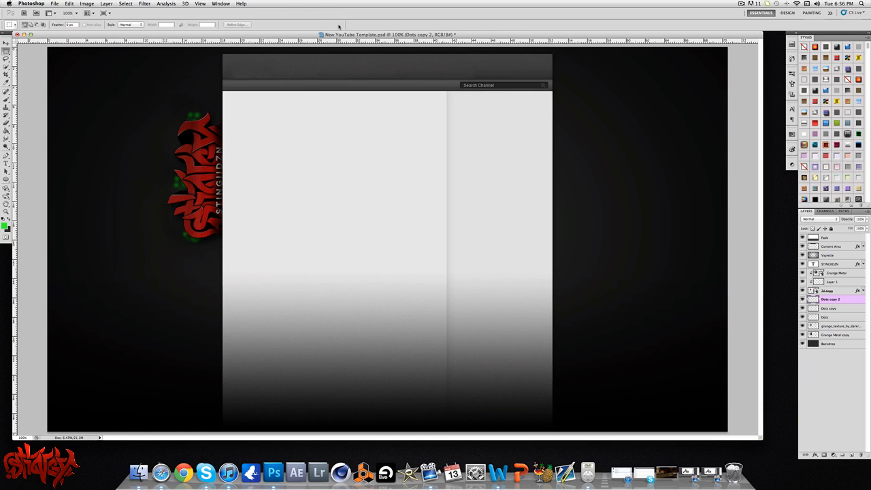